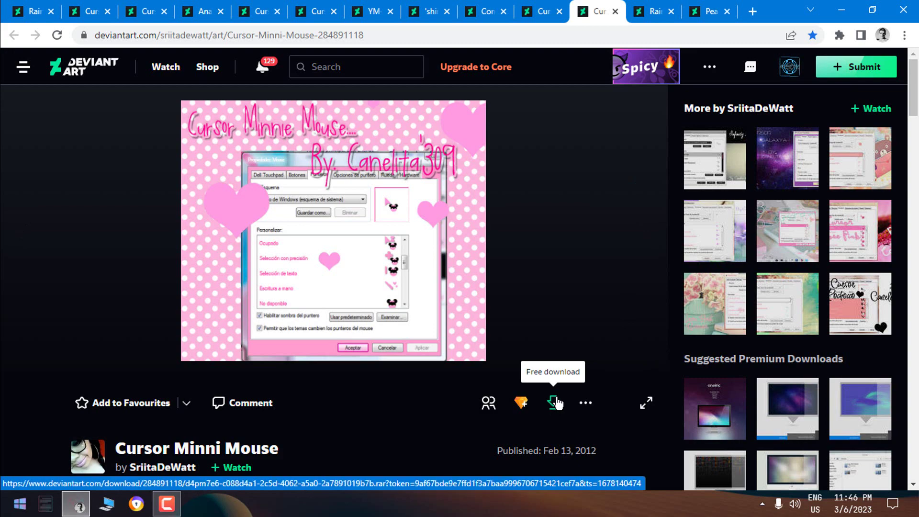
Look over the Rainbow Unicorn and Peachy Mouse Cursor pages on DeviantArt, ending on the Rainbow Unicorn page
{"action": "left_click", "coordinate": [656, 14]}
{"action": "scroll", "coordinate": [484, 180], "scroll_direction": "up", "scroll_amount": 6}
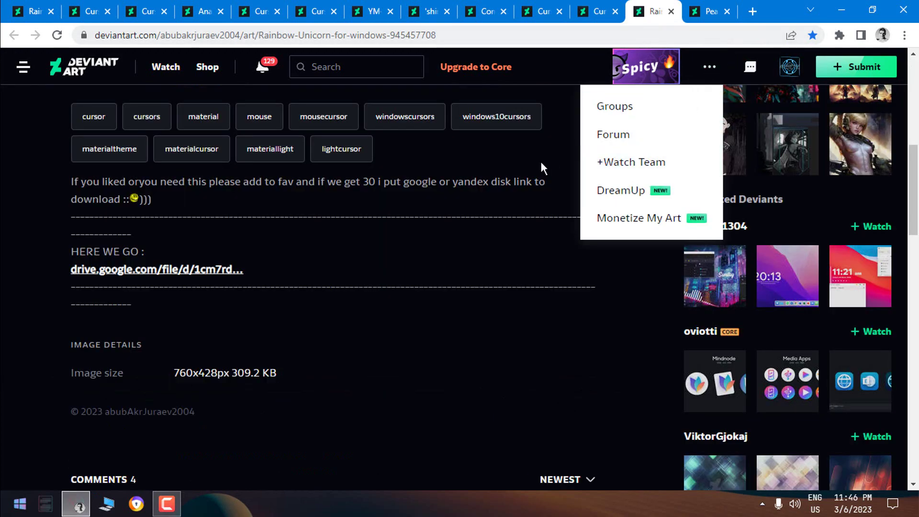
{"action": "scroll", "coordinate": [540, 165], "scroll_direction": "up", "scroll_amount": 9}
{"action": "key", "text": "ctrl+Tab"}
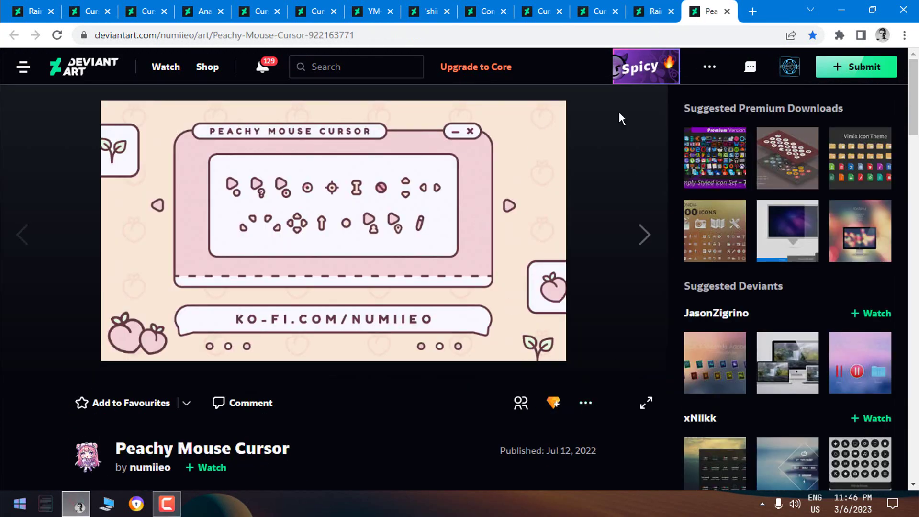
{"action": "key", "text": "ctrl+shift+Tab"}
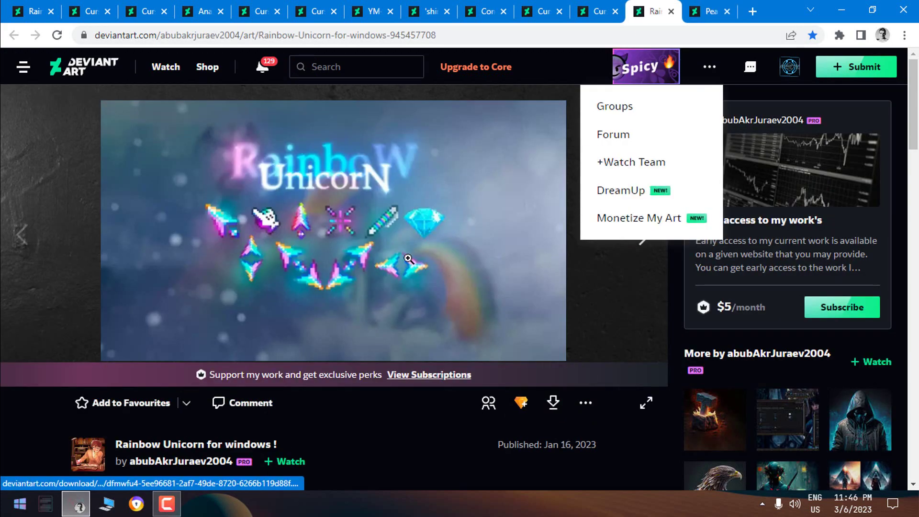
Open the Rainbow Unicorn page's Google Drive link in a new tab, view the zip archive there, and close that tab
{"action": "scroll", "coordinate": [460, 292], "scroll_direction": "down", "scroll_amount": 6}
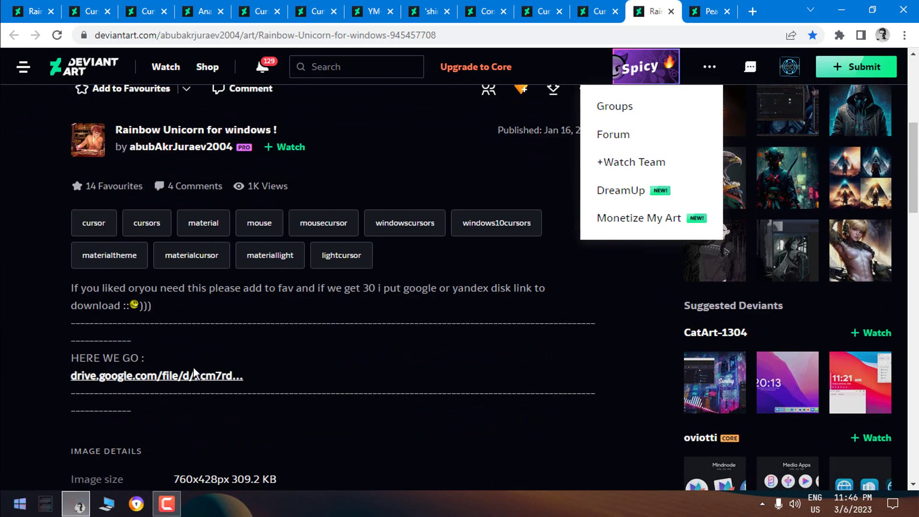
{"action": "right_click", "coordinate": [158, 376]}
{"action": "left_click", "coordinate": [181, 269]}
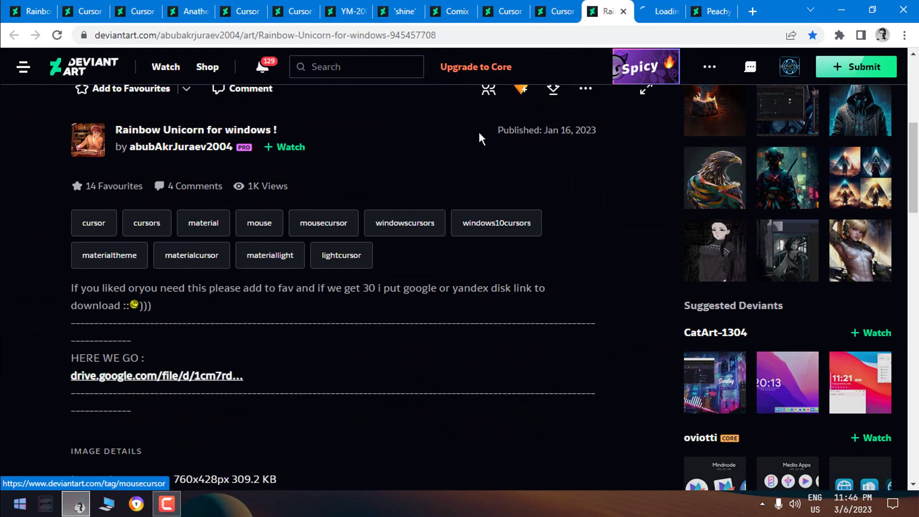
{"action": "scroll", "coordinate": [917, 178], "scroll_direction": "up", "scroll_amount": 6}
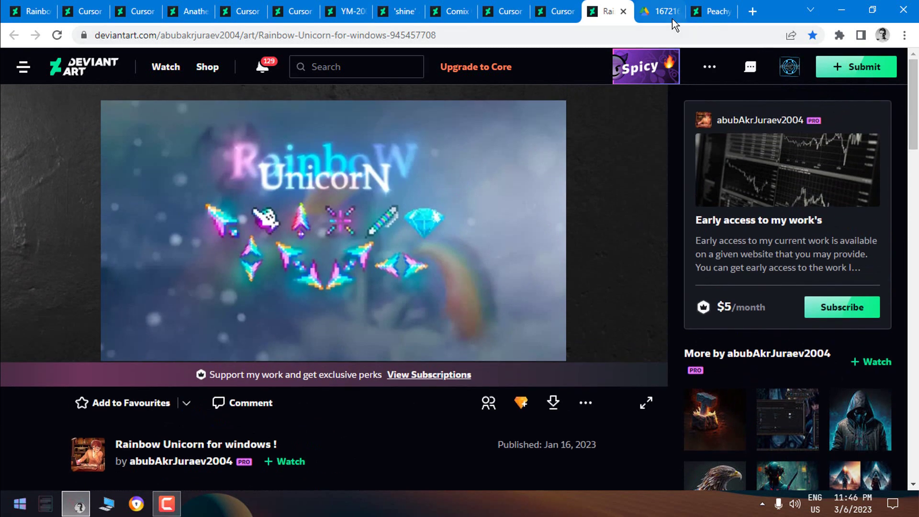
{"action": "left_click", "coordinate": [664, 15]}
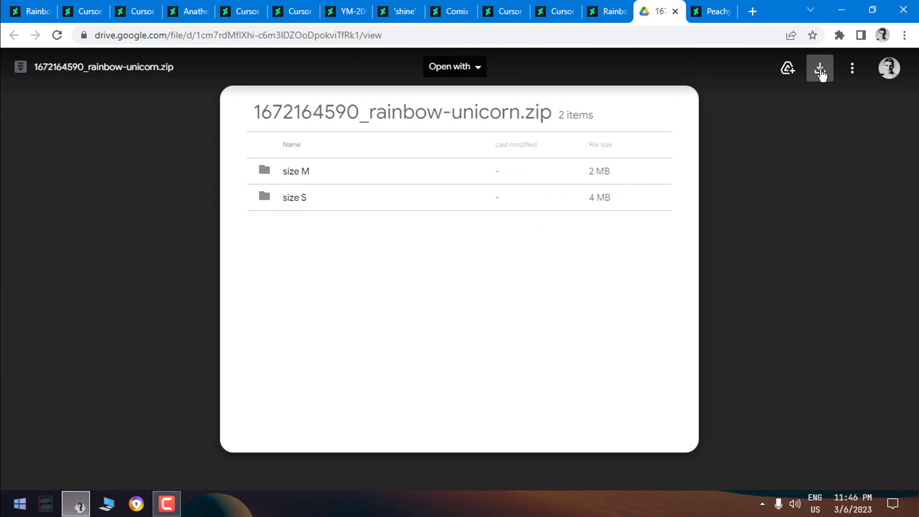
{"action": "left_click", "coordinate": [676, 10]}
Open the Peachy Mouse Cursor page's "You can get it here" link in a new tab and switch to it
{"action": "left_click", "coordinate": [653, 14]}
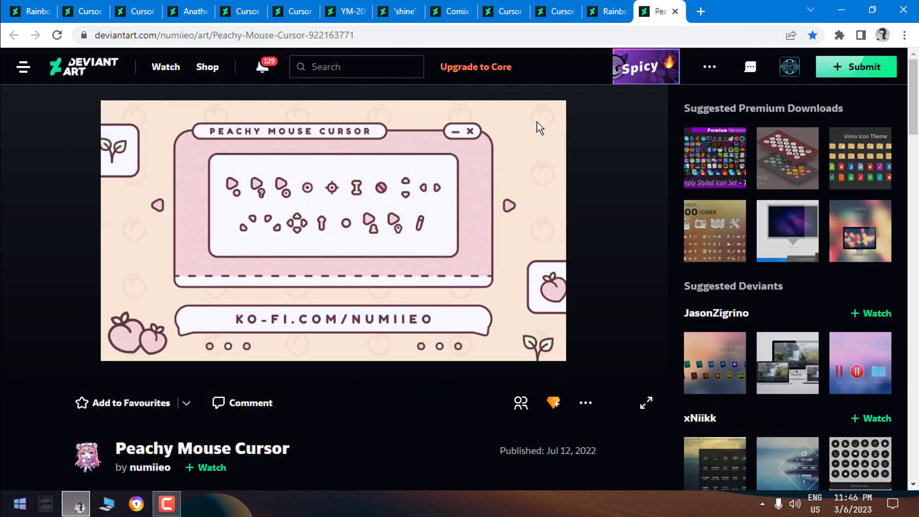
{"action": "scroll", "coordinate": [406, 235], "scroll_direction": "down", "scroll_amount": 5}
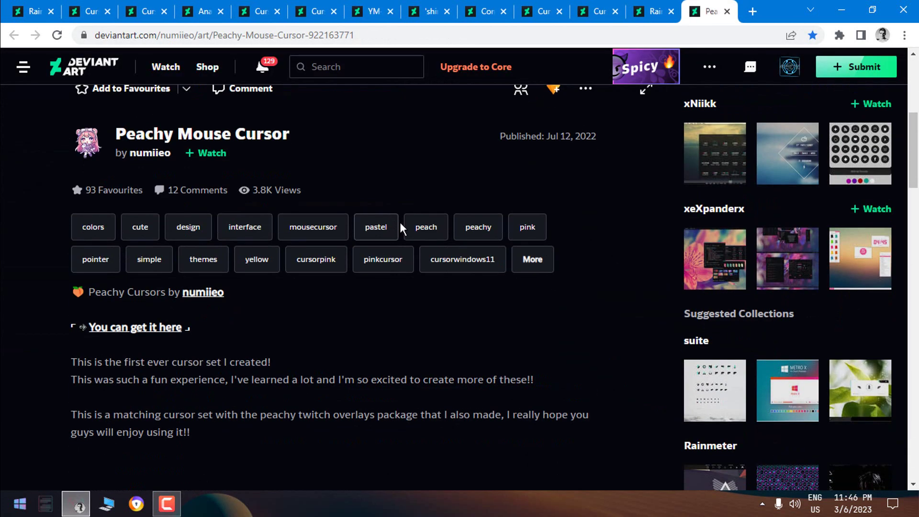
{"action": "right_click", "coordinate": [165, 334]}
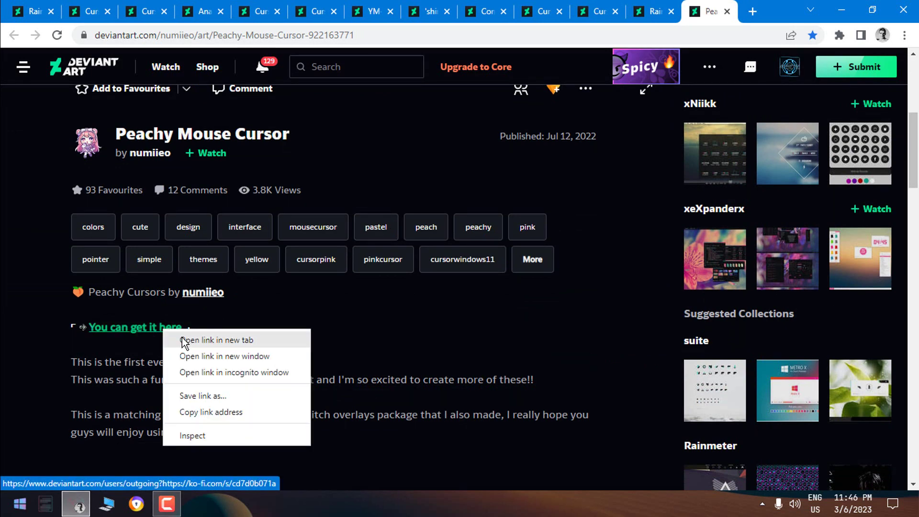
{"action": "left_click", "coordinate": [185, 340]}
{"action": "scroll", "coordinate": [439, 306], "scroll_direction": "up", "scroll_amount": 5}
{"action": "left_click", "coordinate": [695, 11]}
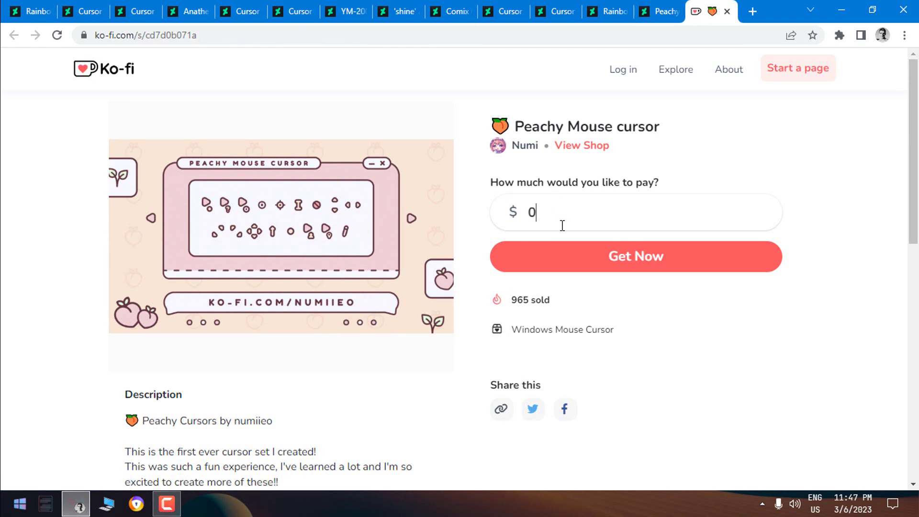
Order the Peachy Mouse cursor for $0 as a guest, entering the email address and a nickname before checking out
{"action": "left_click", "coordinate": [594, 264]}
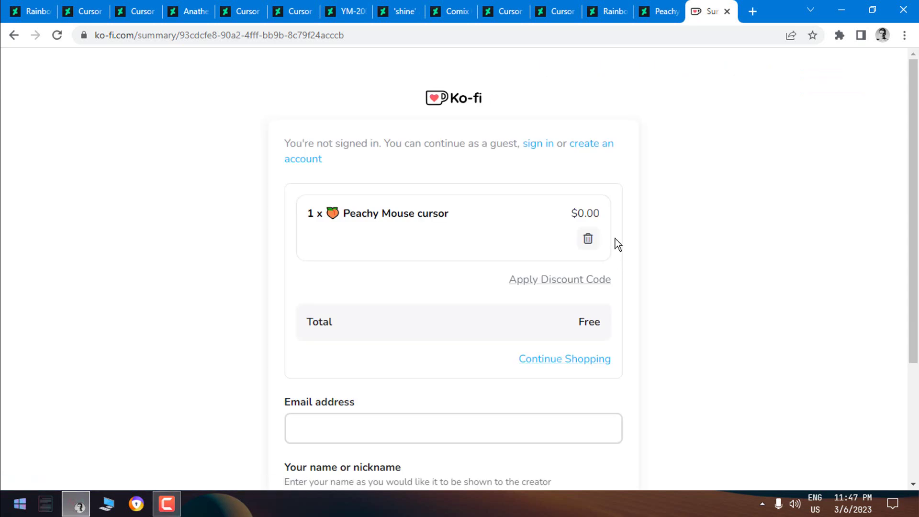
{"action": "scroll", "coordinate": [442, 191], "scroll_direction": "down", "scroll_amount": 4}
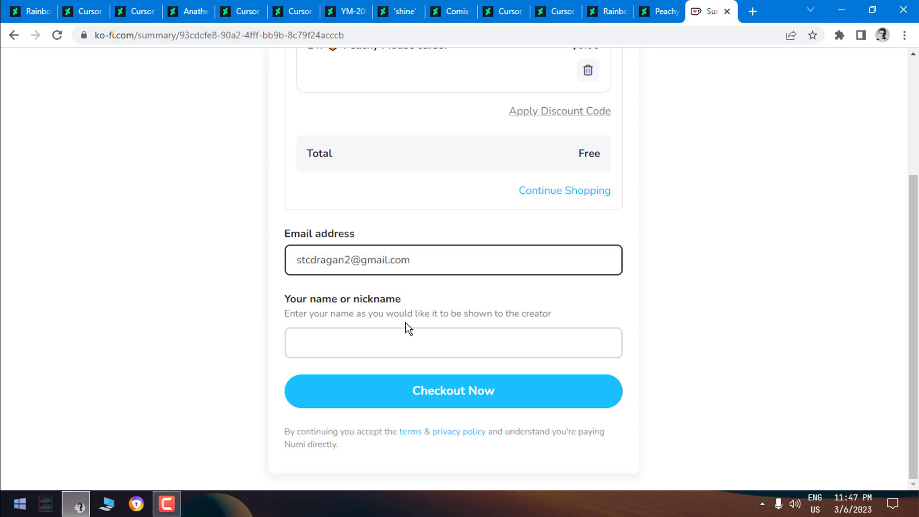
{"action": "left_click", "coordinate": [424, 341]}
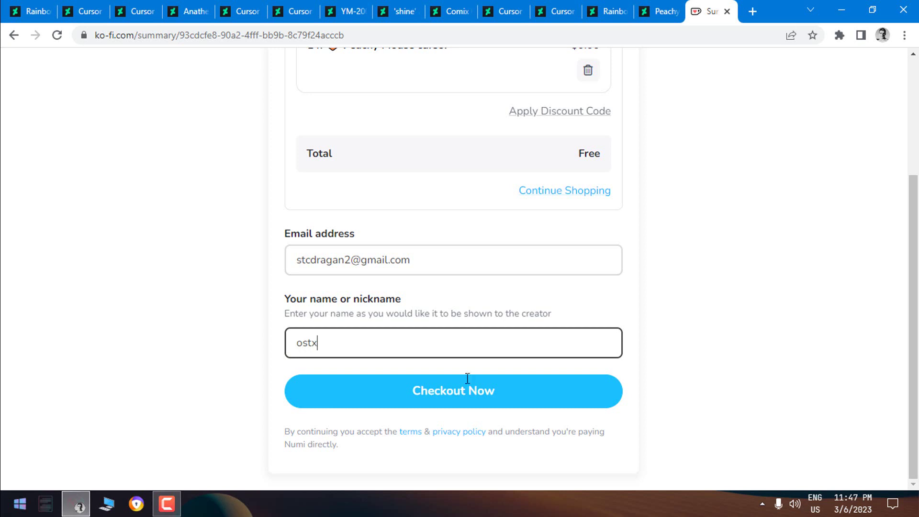
{"action": "left_click", "coordinate": [490, 406]}
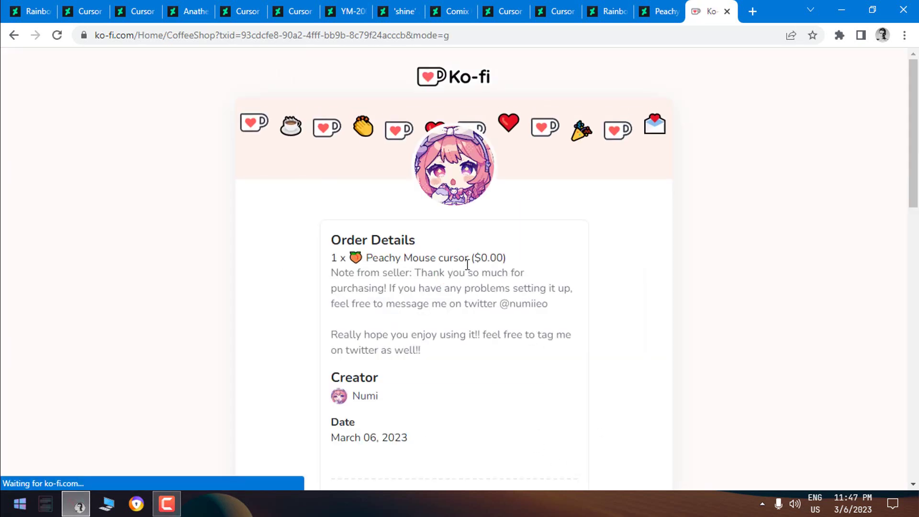
View the Peachy Mouse cursor order's downloadable content, and close the Ko-fi page
{"action": "scroll", "coordinate": [473, 263], "scroll_direction": "down", "scroll_amount": 5}
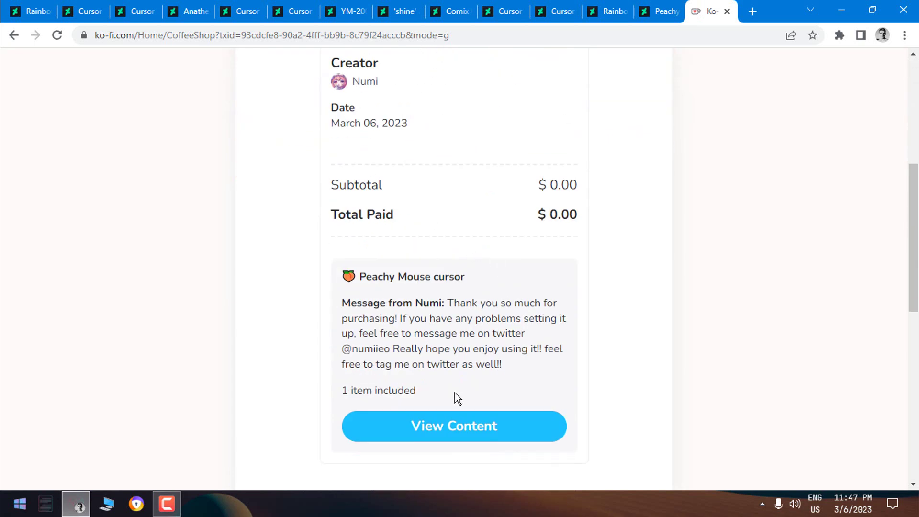
{"action": "left_click", "coordinate": [458, 427]}
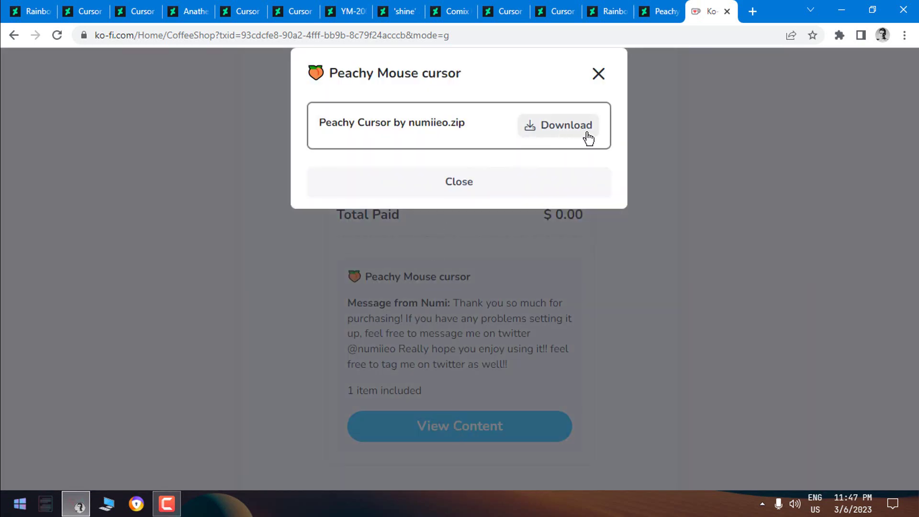
{"action": "left_click", "coordinate": [728, 12]}
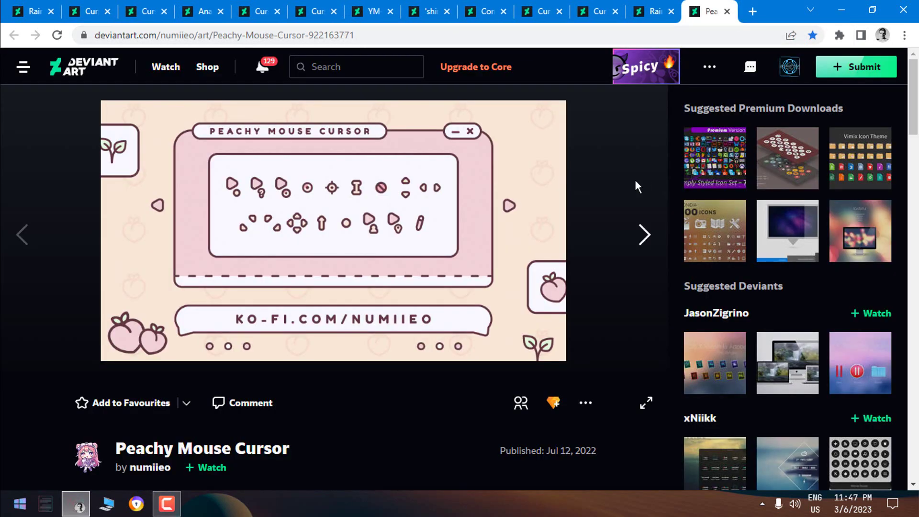
Show the desktop and extract the row of ten cursor archives, from rainbowaero to rainbow-unicorn, each to a separate folder
{"action": "left_click", "coordinate": [839, 10]}
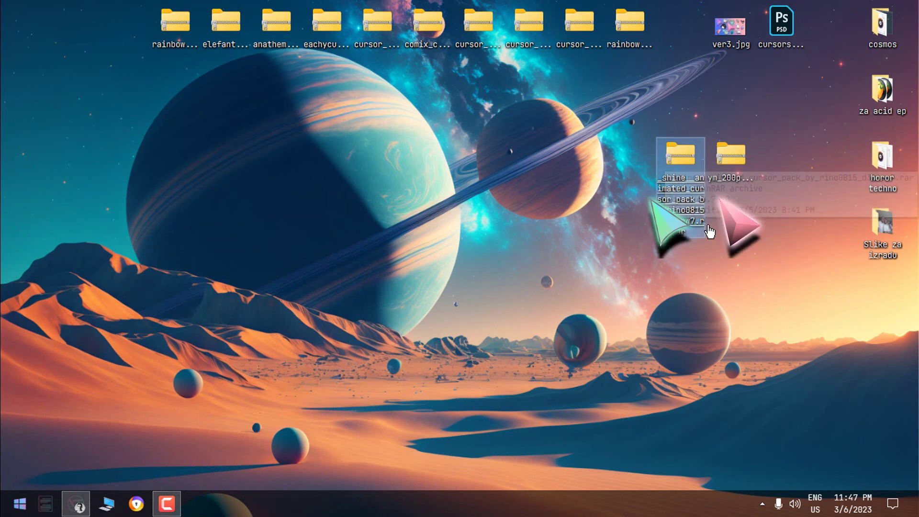
{"action": "left_click", "coordinate": [727, 158]}
{"action": "left_click_drag", "start_coordinate": [641, 70], "coordinate": [172, 22]}
{"action": "right_click", "coordinate": [172, 22]}
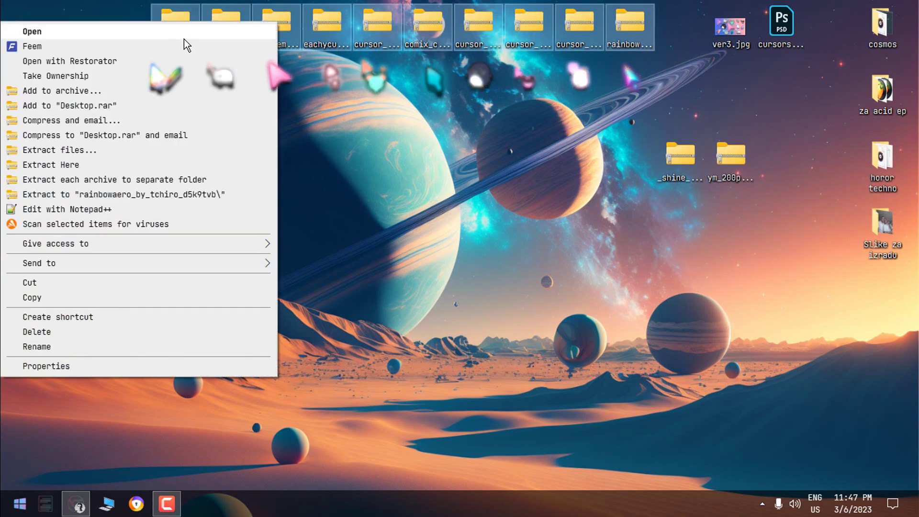
{"action": "left_click", "coordinate": [111, 182]}
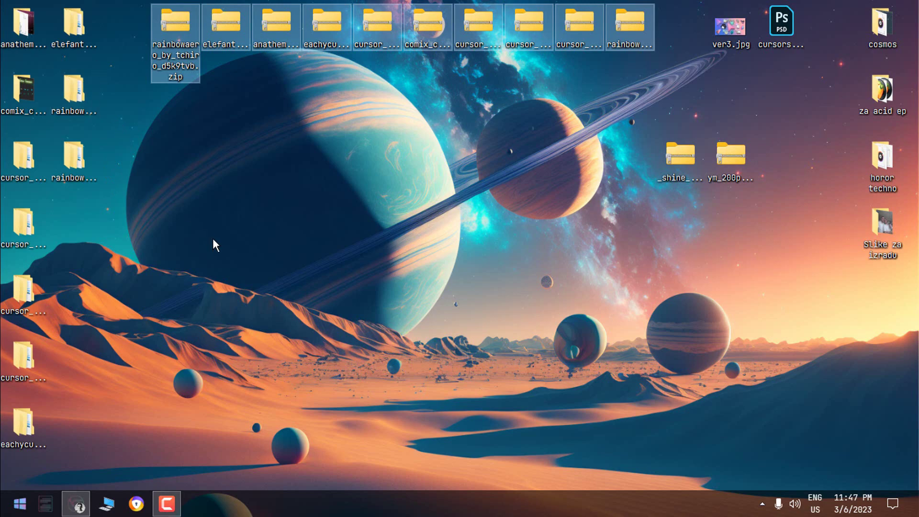
Open the extracted anathema_pink_cursor folder, find the Install option for Installer.inf, and close the folder
{"action": "double_click", "coordinate": [20, 24]}
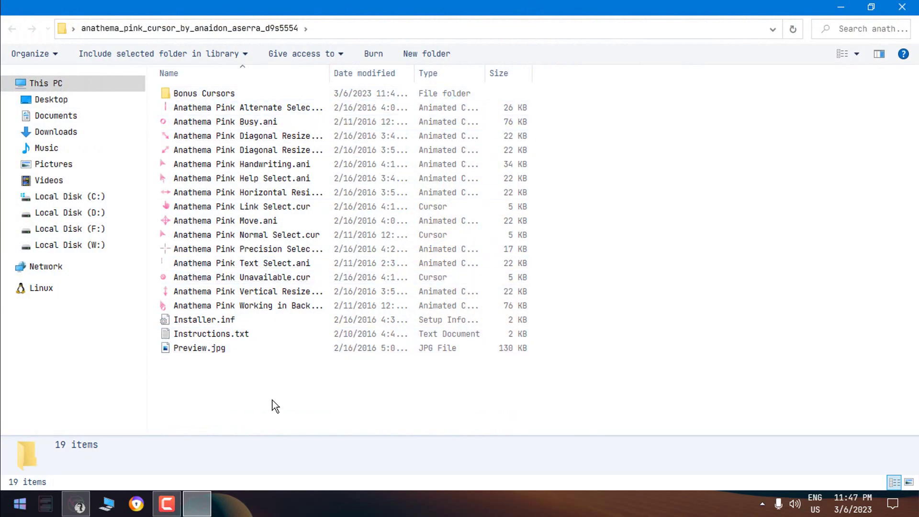
{"action": "left_click", "coordinate": [201, 320]}
{"action": "right_click", "coordinate": [201, 320]}
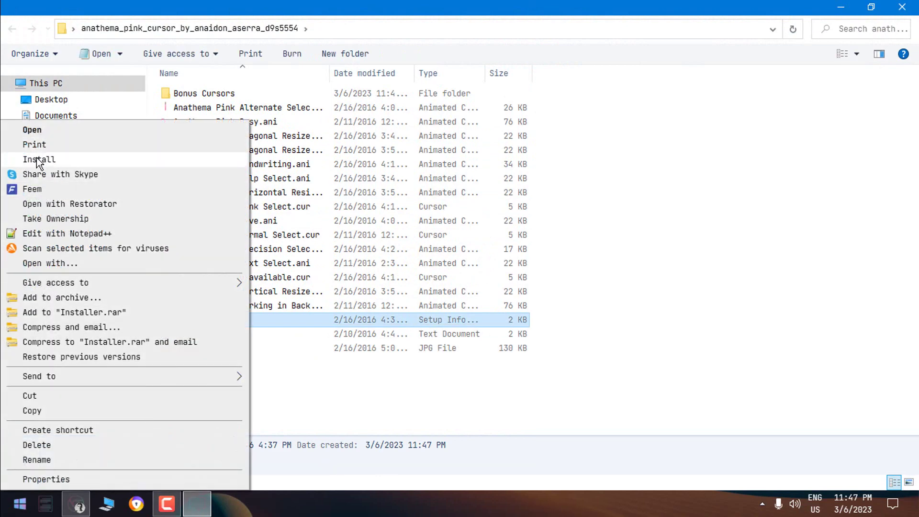
{"action": "left_click", "coordinate": [903, 7]}
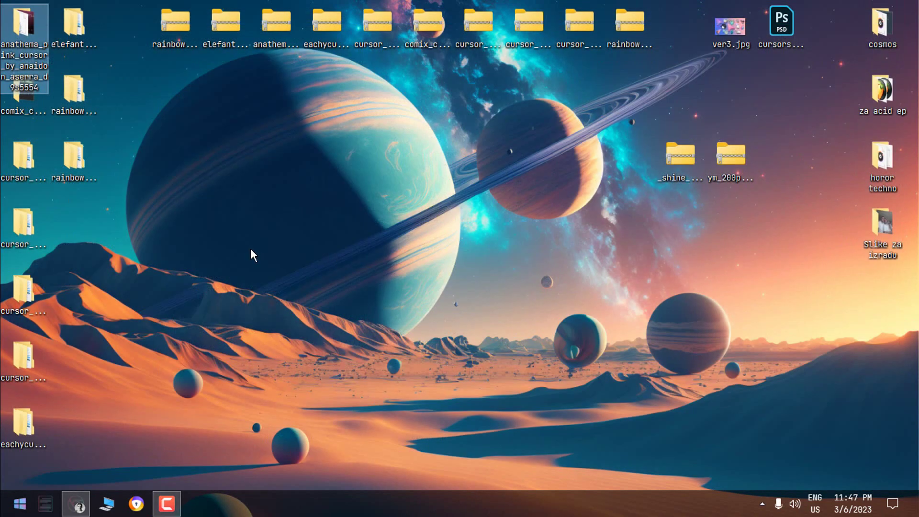
Open the size M folder inside rainbow-unicorn, show the available actions for .install.inf, and close the folder
{"action": "double_click", "coordinate": [75, 155]}
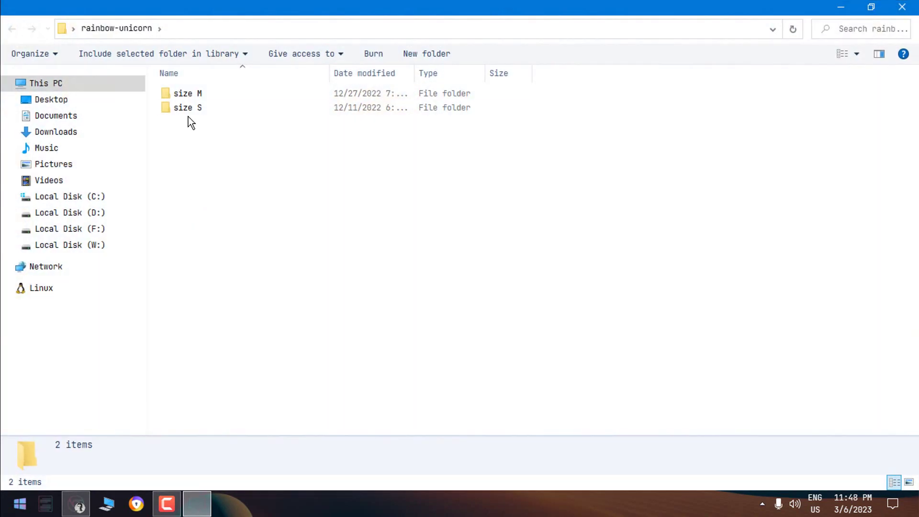
{"action": "double_click", "coordinate": [191, 93]}
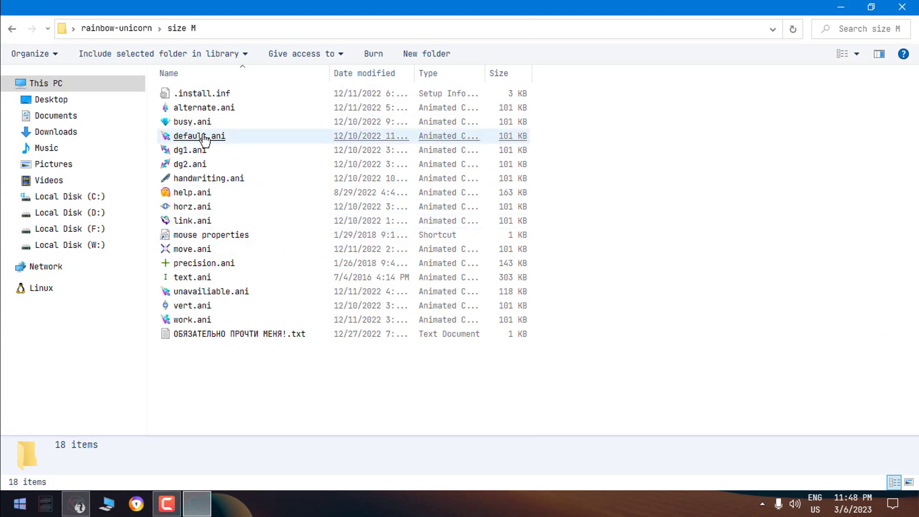
{"action": "left_click", "coordinate": [181, 98]}
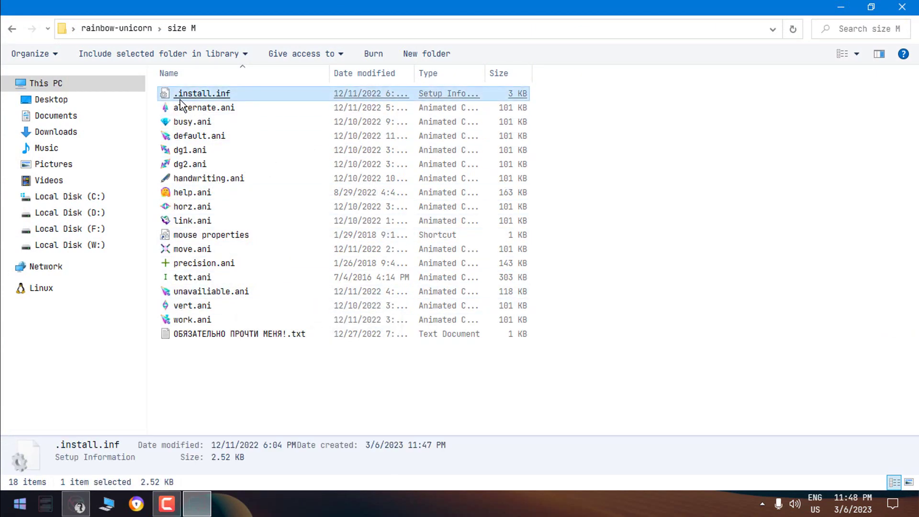
{"action": "right_click", "coordinate": [181, 99]}
{"action": "left_click", "coordinate": [896, 8]}
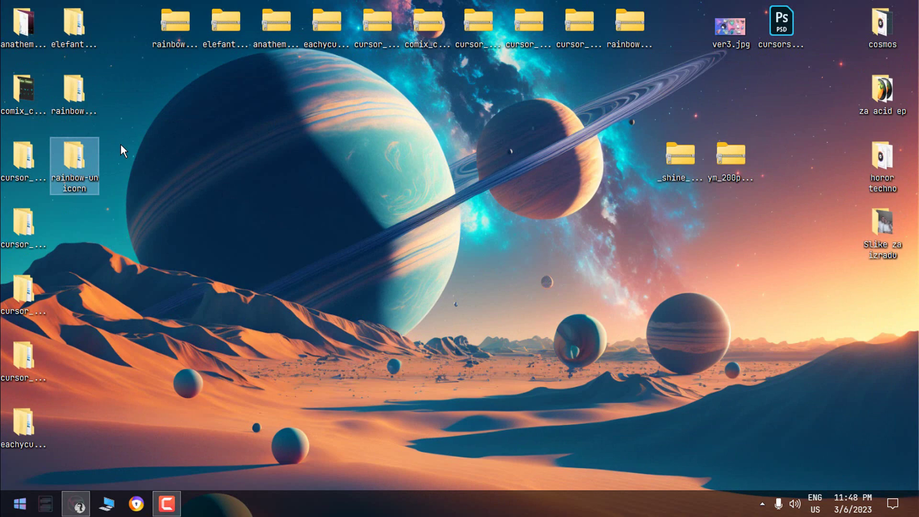
Locate install.inf in the RainbowAero subfolder of the extracted rainbowaero folder, and close the window
{"action": "double_click", "coordinate": [85, 107]}
{"action": "double_click", "coordinate": [232, 99]}
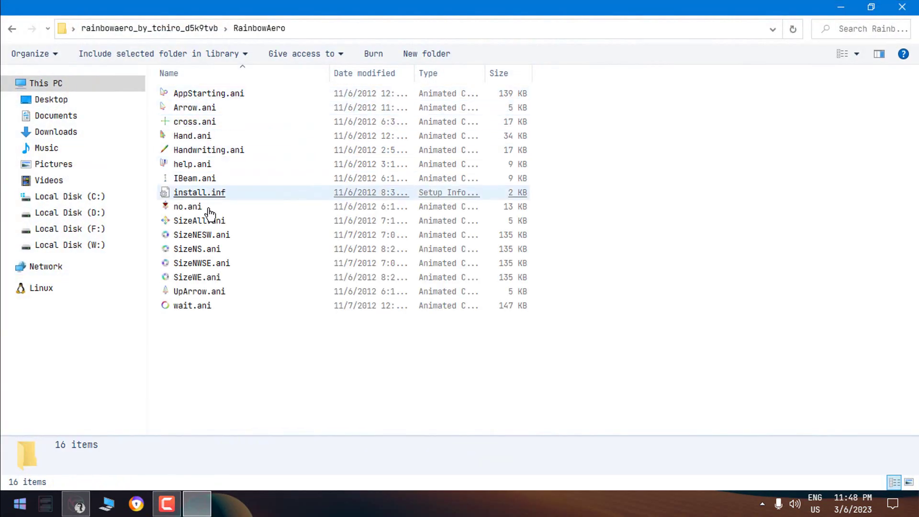
{"action": "left_click", "coordinate": [211, 194]}
{"action": "left_click", "coordinate": [902, 6]}
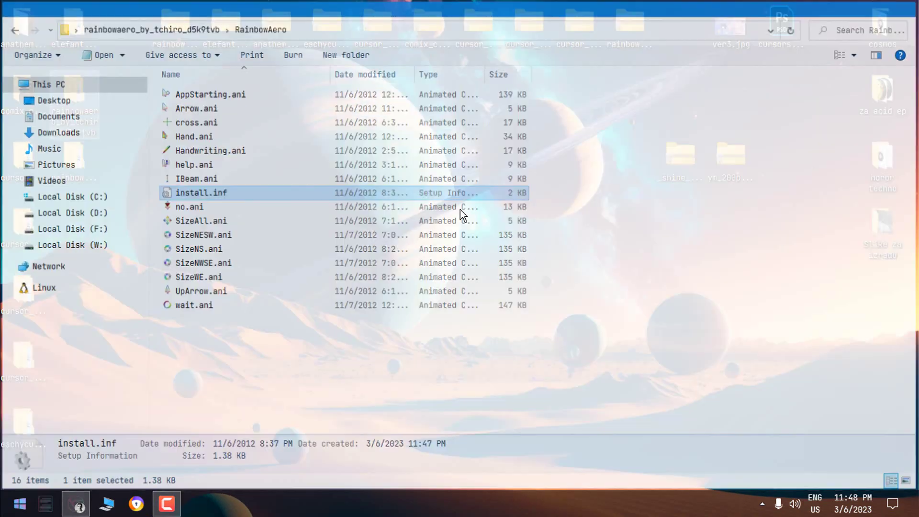
Check the Minnie Mouse cursor subfolder for its Instalador.inf setup file, and close the window
{"action": "double_click", "coordinate": [21, 290]}
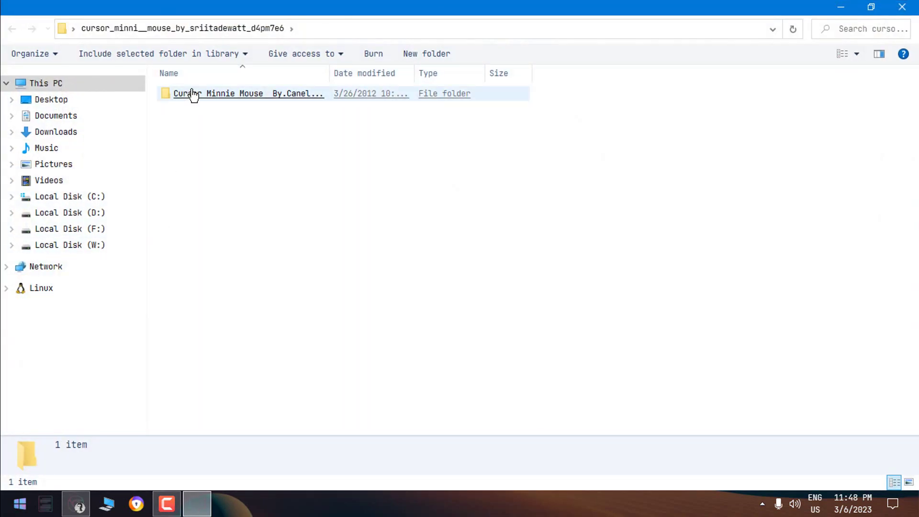
{"action": "double_click", "coordinate": [191, 95]}
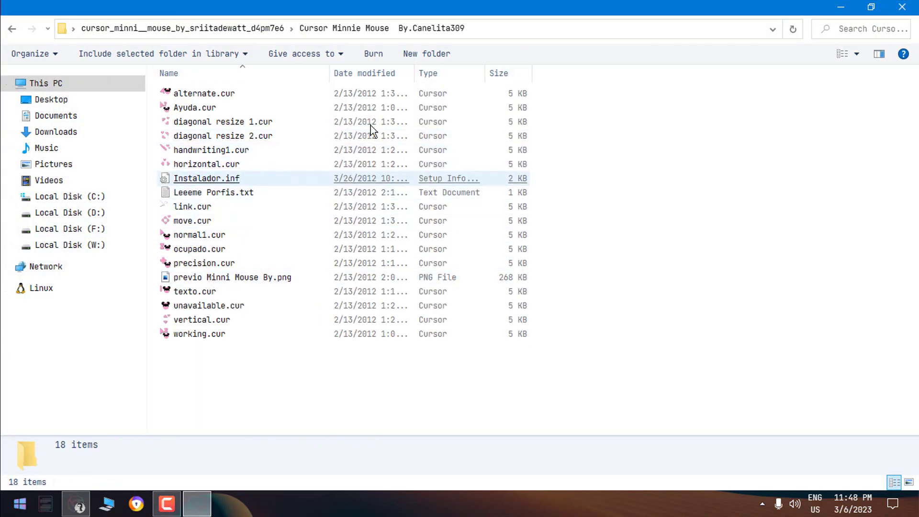
{"action": "left_click", "coordinate": [902, 7]}
Open the Cursor Cupecake III subfolder in the cursor_cupe_sweety_iii folder and view its previa.jpg preview image
{"action": "double_click", "coordinate": [27, 180]}
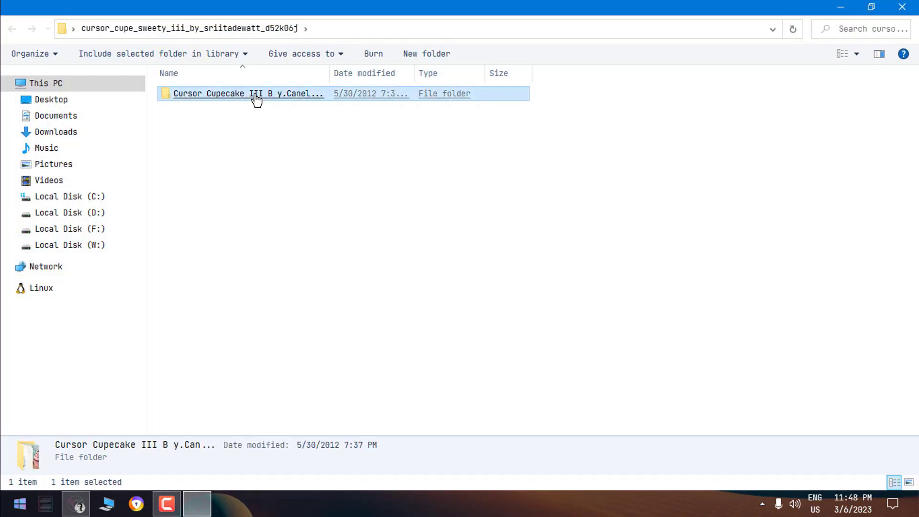
{"action": "double_click", "coordinate": [255, 95]}
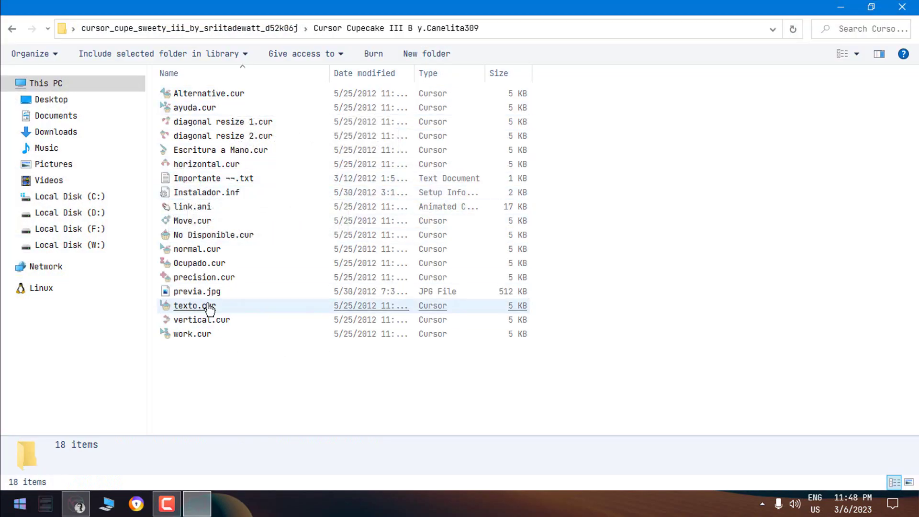
{"action": "double_click", "coordinate": [220, 292]}
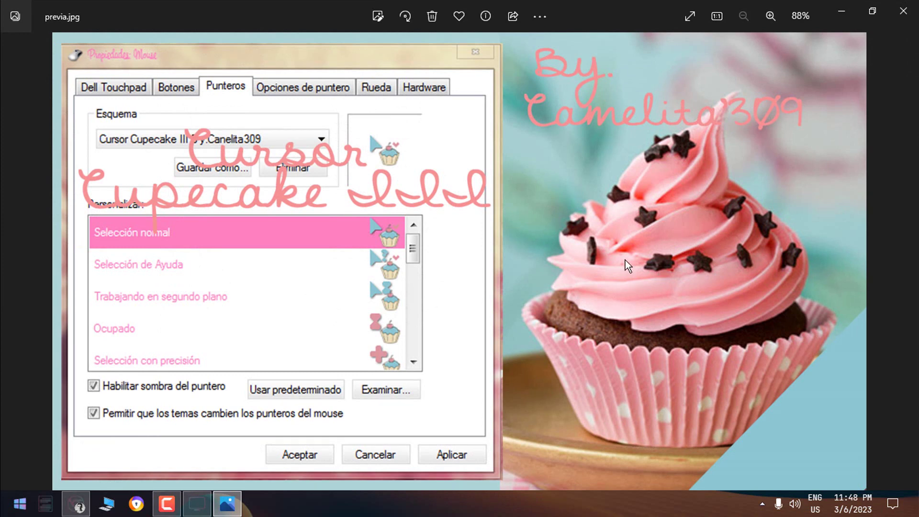
Close the preview image and its folder window, and delete all the extracted cursor folders from the desktop
{"action": "left_click", "coordinate": [906, 19]}
{"action": "left_click", "coordinate": [908, 7]}
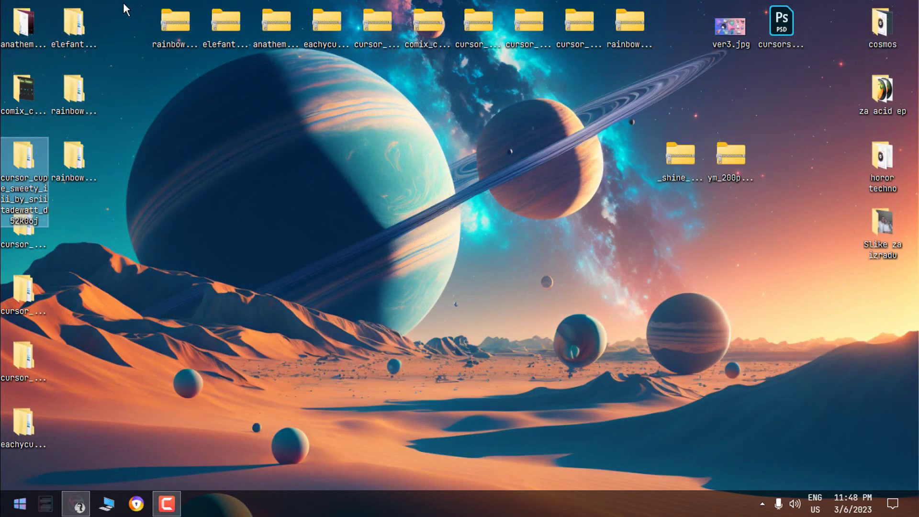
{"action": "left_click_drag", "start_coordinate": [110, 4], "coordinate": [26, 433]}
{"action": "right_click", "coordinate": [28, 431]}
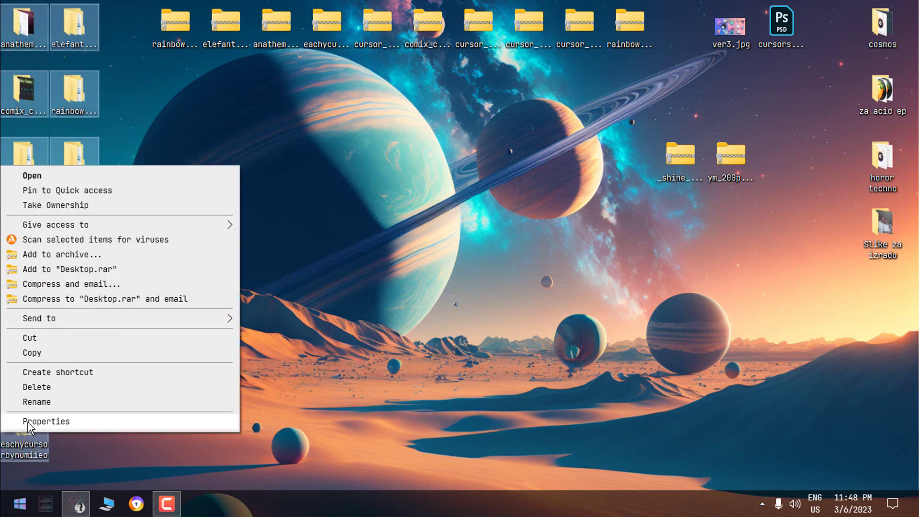
{"action": "left_click", "coordinate": [36, 387]}
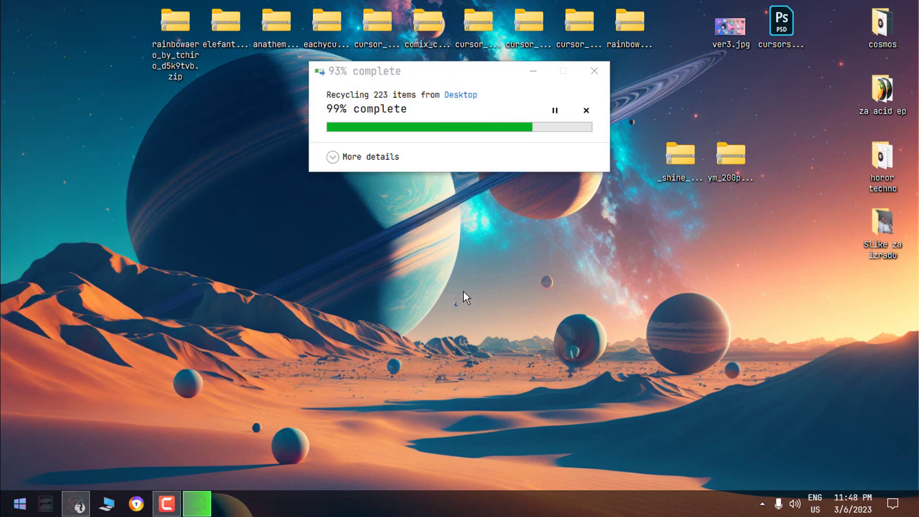
Extract the _shine_ and ym_200p cursor archives on the desktop, each into its own separate folder
{"action": "left_click_drag", "start_coordinate": [656, 138], "coordinate": [754, 184]}
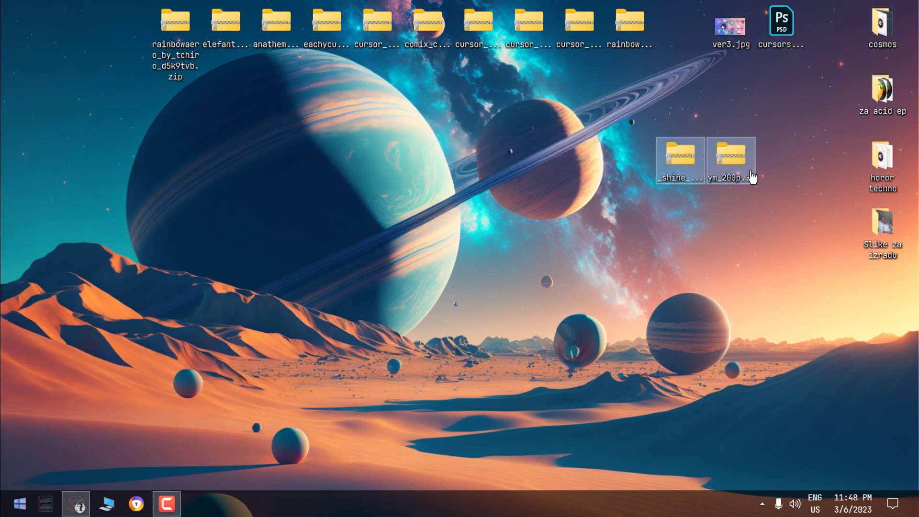
{"action": "right_click", "coordinate": [746, 178]}
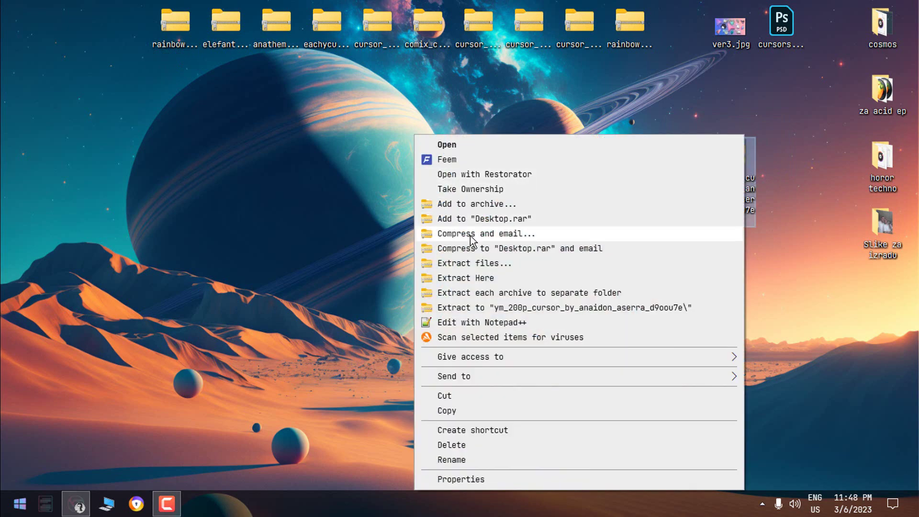
{"action": "left_click", "coordinate": [470, 293]}
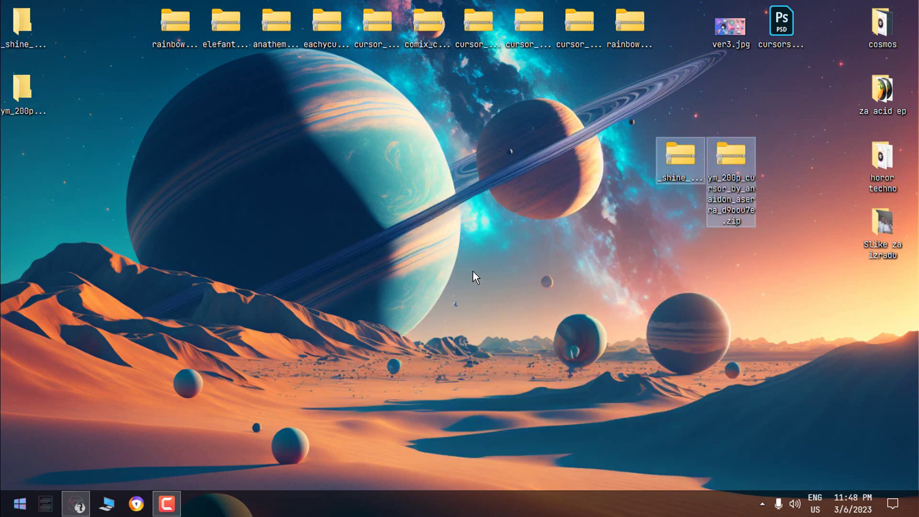
{"action": "left_click", "coordinate": [160, 144]}
Check the Ryuks Cursor Pack subfolder inside the extracted _shine_ folder for a setup file, and close the window
{"action": "double_click", "coordinate": [21, 38]}
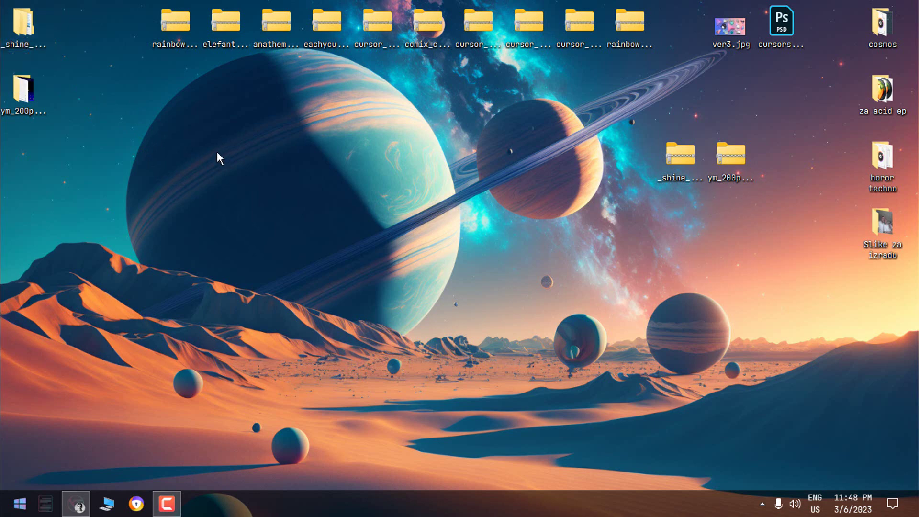
{"action": "double_click", "coordinate": [184, 93]}
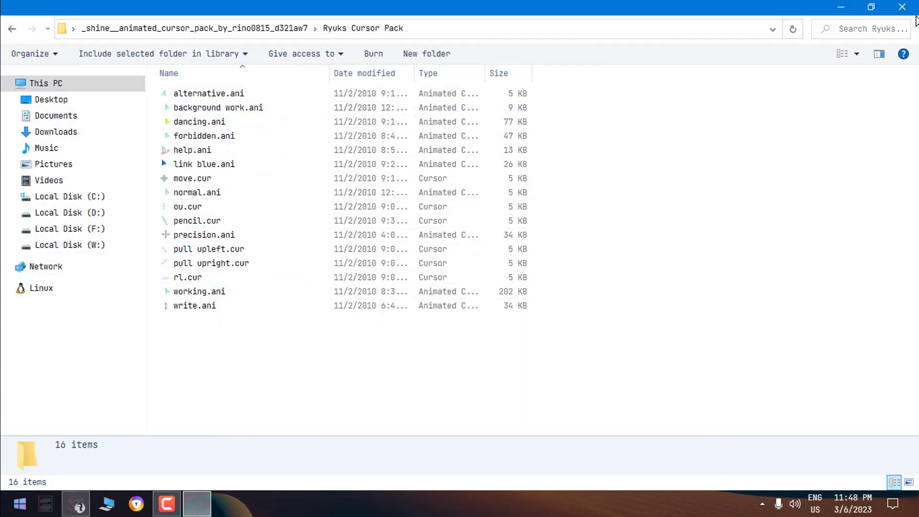
{"action": "left_click", "coordinate": [902, 7]}
Open the extracted ym_200p folder, check the contents of its YM-200p subfolder, and close the window
{"action": "key", "text": "Return"}
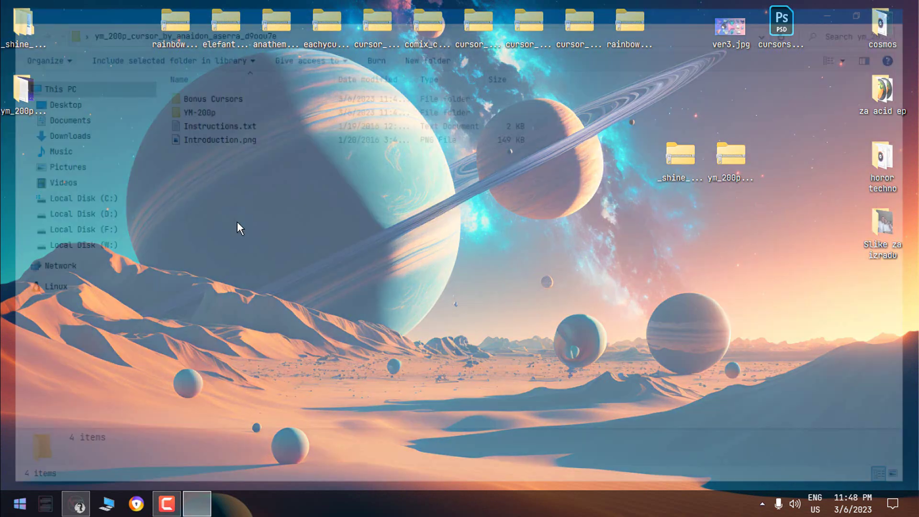
{"action": "double_click", "coordinate": [189, 108]}
{"action": "mouse_move", "coordinate": [235, 307]}
{"action": "left_mouse_down"}
{"action": "mouse_move", "coordinate": [229, 153]}
{"action": "mouse_move", "coordinate": [203, 91]}
{"action": "mouse_move", "coordinate": [333, 349]}
{"action": "left_mouse_up"}
{"action": "left_click", "coordinate": [9, 30]}
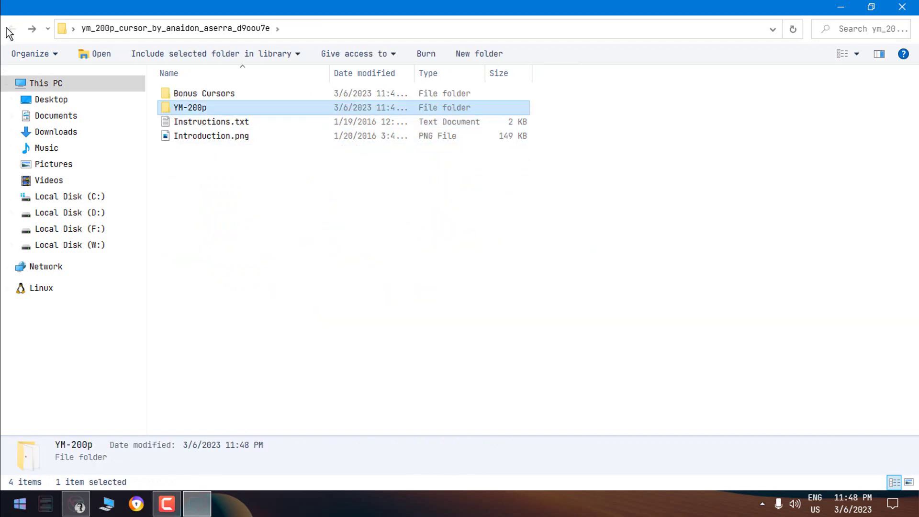
{"action": "left_click", "coordinate": [901, 12]}
Copy the extracted _shine_ and ym_200p folders from the desktop
{"action": "left_click_drag", "start_coordinate": [86, 142], "coordinate": [5, 12]}
{"action": "right_click", "coordinate": [24, 130]}
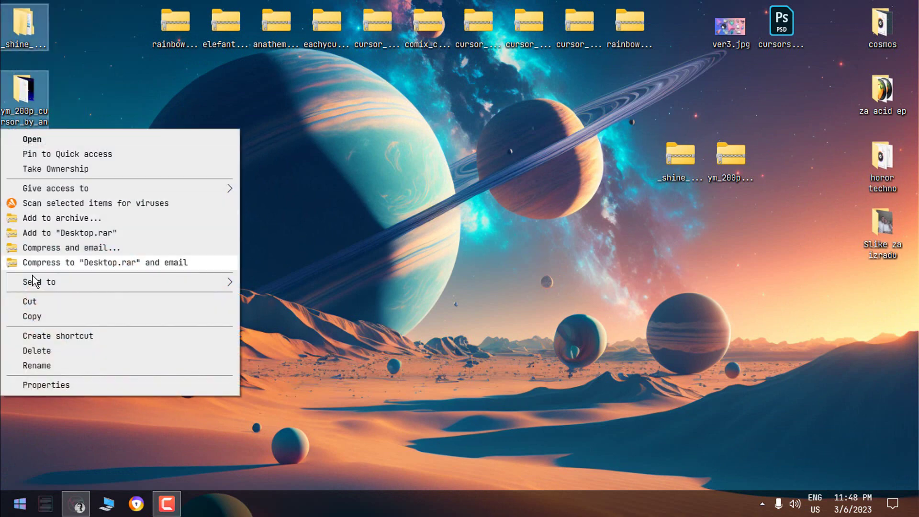
{"action": "left_click", "coordinate": [31, 316]}
{"action": "left_click", "coordinate": [252, 377]}
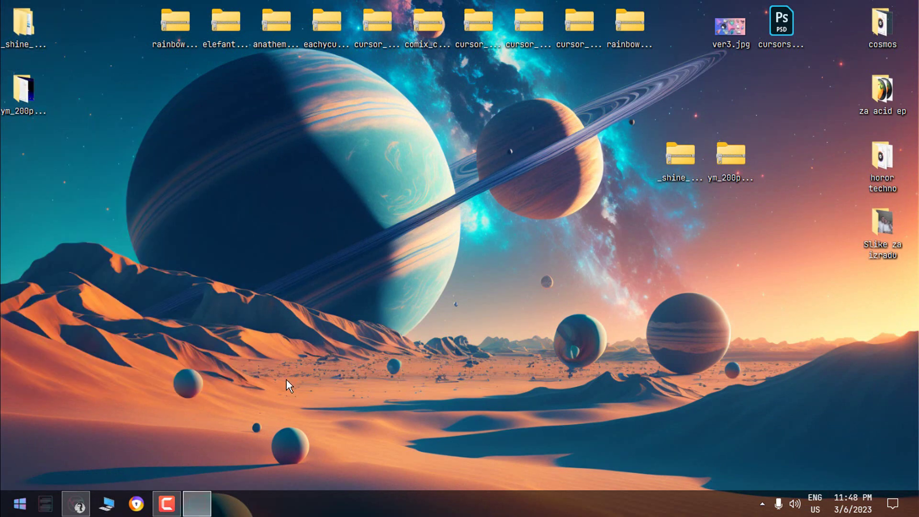
Paste the copied cursor folders into C:\Windows\Cursors, granting the administrator permission
{"action": "key", "text": "super+e"}
{"action": "double_click", "coordinate": [260, 206]}
{"action": "double_click", "coordinate": [436, 118]}
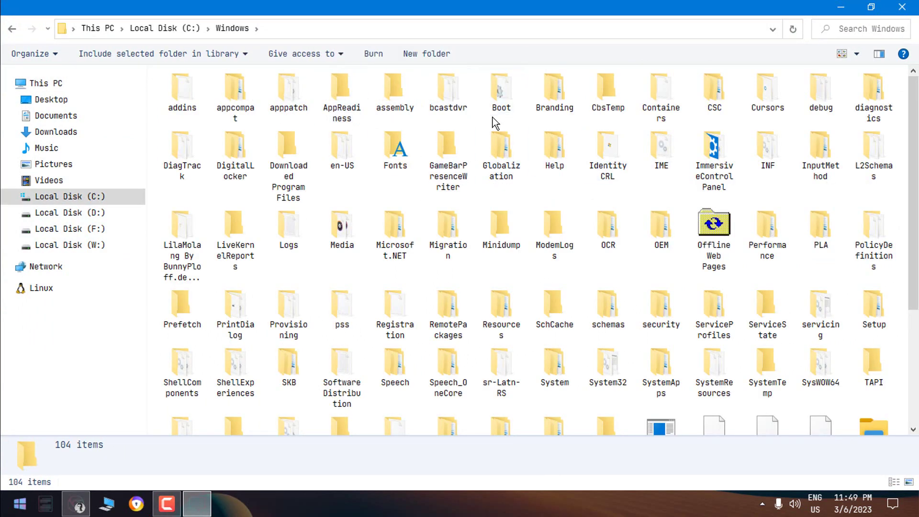
{"action": "double_click", "coordinate": [758, 111]}
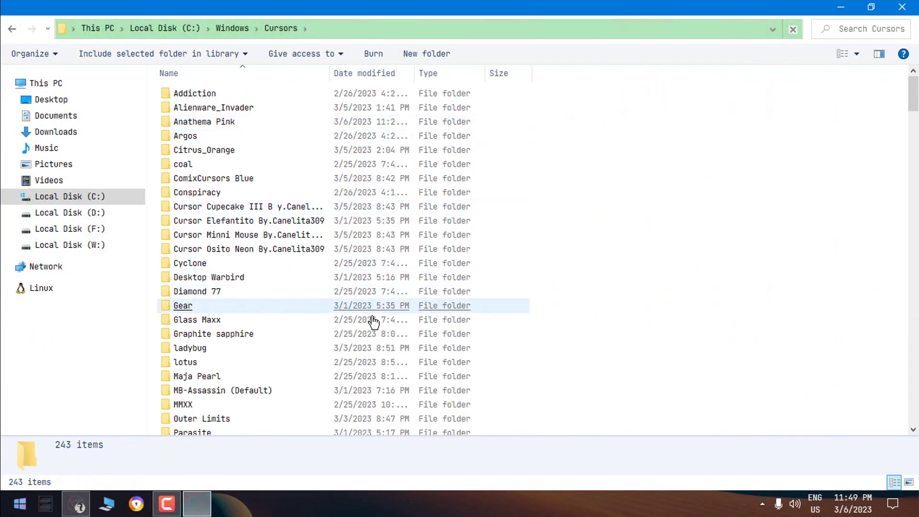
{"action": "right_click", "coordinate": [649, 155]}
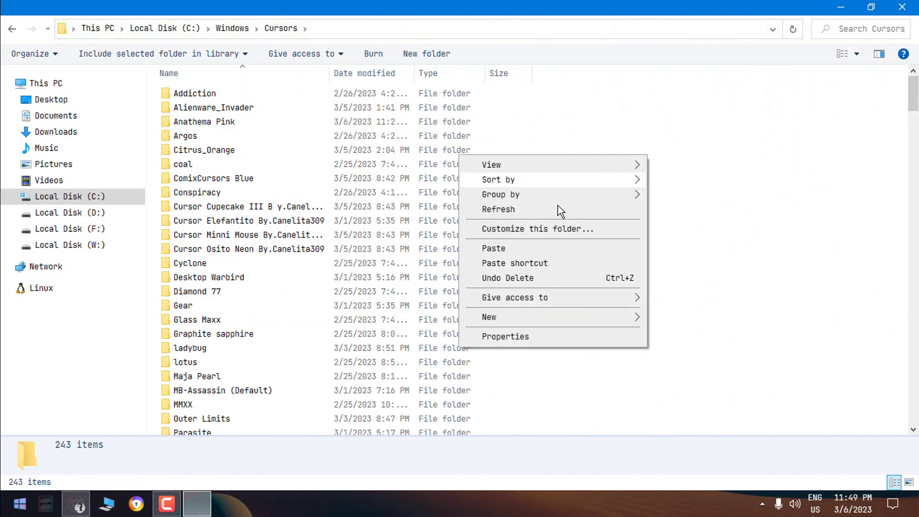
{"action": "left_click", "coordinate": [516, 247]}
{"action": "left_click", "coordinate": [423, 198]}
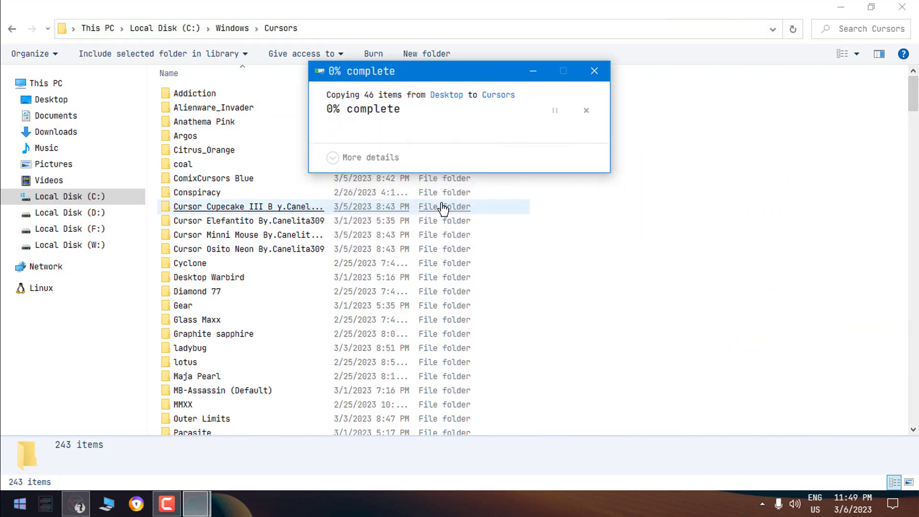
Check that the ym_200p and _shine_ folders are in the Windows Cursors folder, and close the window
{"action": "scroll", "coordinate": [702, 216], "scroll_direction": "up", "scroll_amount": 3}
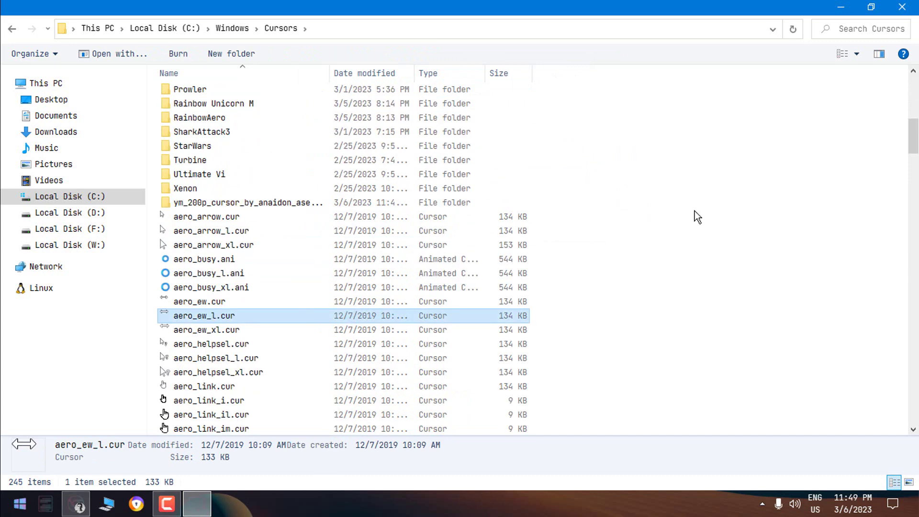
{"action": "left_click", "coordinate": [221, 207]}
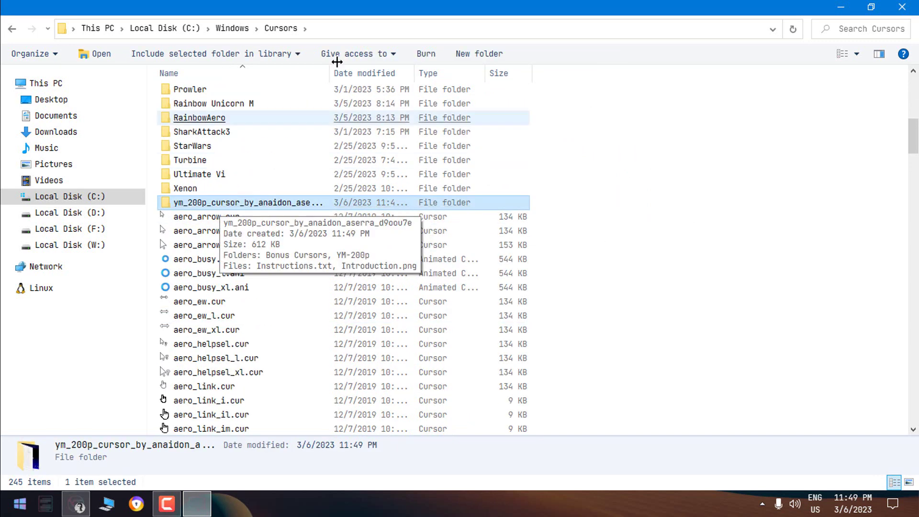
{"action": "left_click_drag", "start_coordinate": [382, 8], "coordinate": [385, 45]}
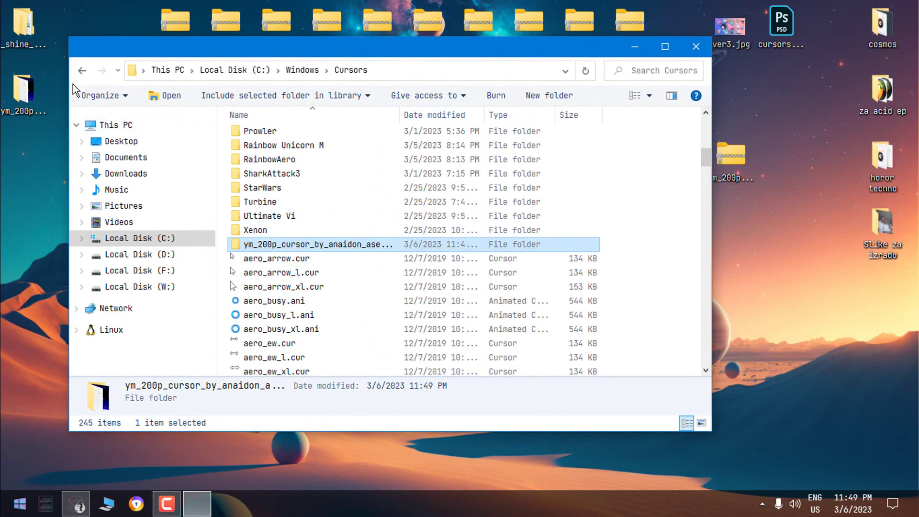
{"action": "left_click_drag", "start_coordinate": [705, 154], "coordinate": [705, 115]}
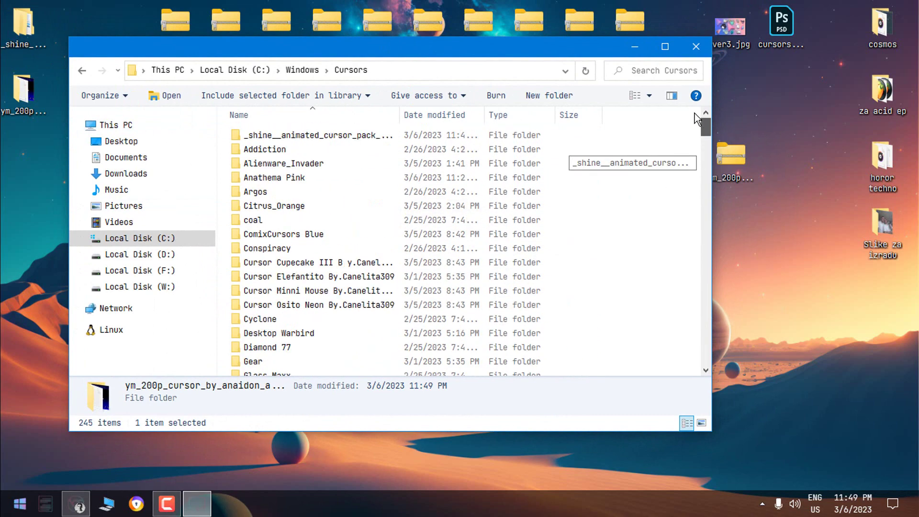
{"action": "left_click", "coordinate": [697, 47]}
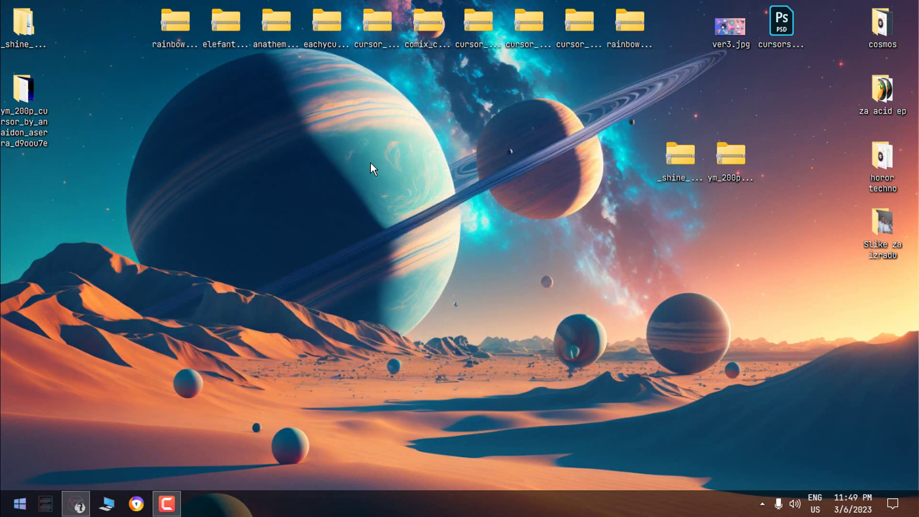
Open the mouse cursor settings from the Themes page of the desktop personalization settings
{"action": "right_click", "coordinate": [371, 163]}
{"action": "left_click", "coordinate": [246, 311]}
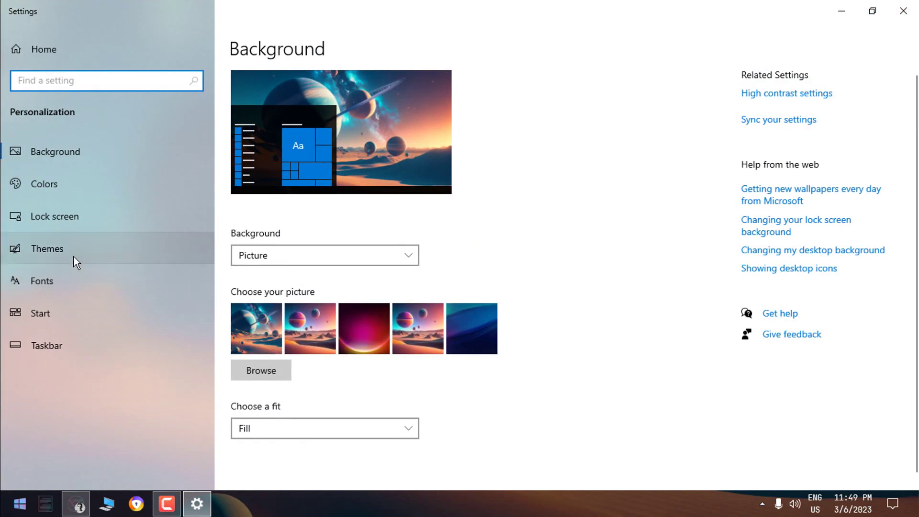
{"action": "left_click", "coordinate": [74, 254]}
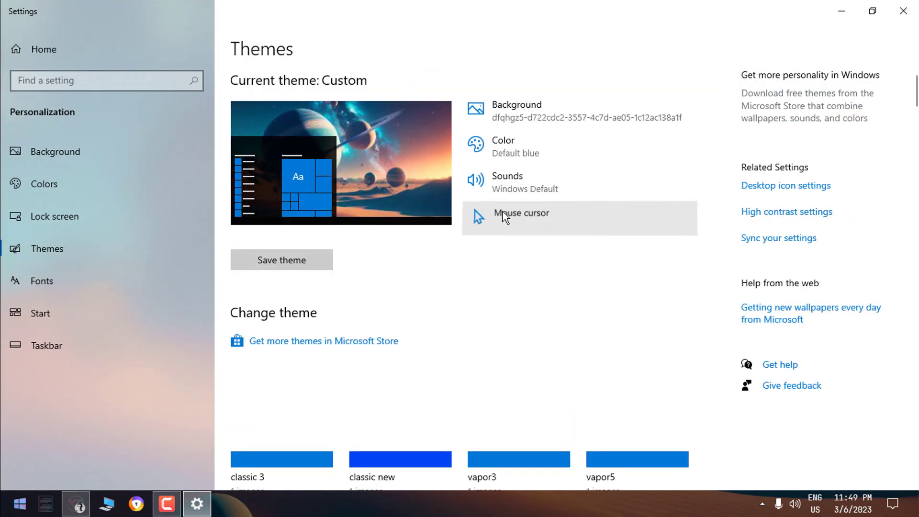
{"action": "left_click", "coordinate": [517, 216]}
{"action": "left_click_drag", "start_coordinate": [289, 182], "coordinate": [346, 105]}
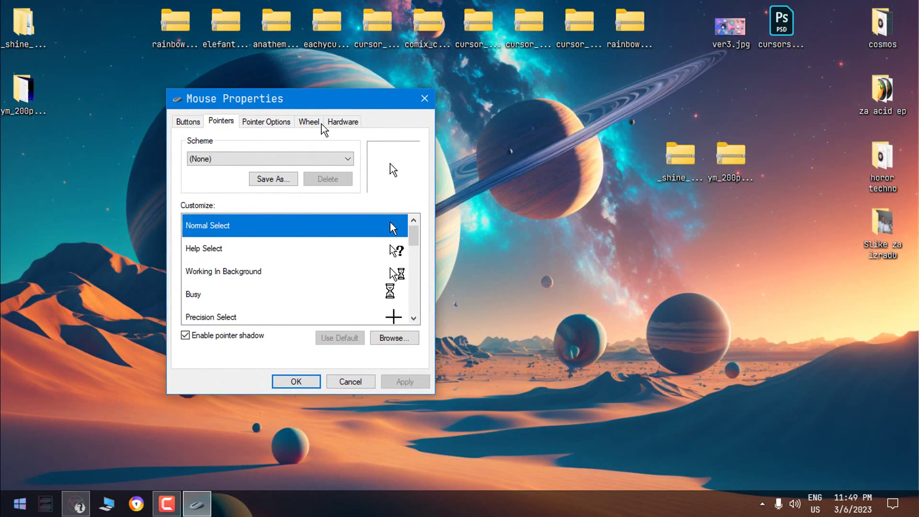
Switch the pointer scheme to Addiction and back to (None)
{"action": "left_click", "coordinate": [292, 158]}
{"action": "left_click", "coordinate": [237, 176]}
{"action": "left_click", "coordinate": [238, 163]}
{"action": "left_click", "coordinate": [224, 172]}
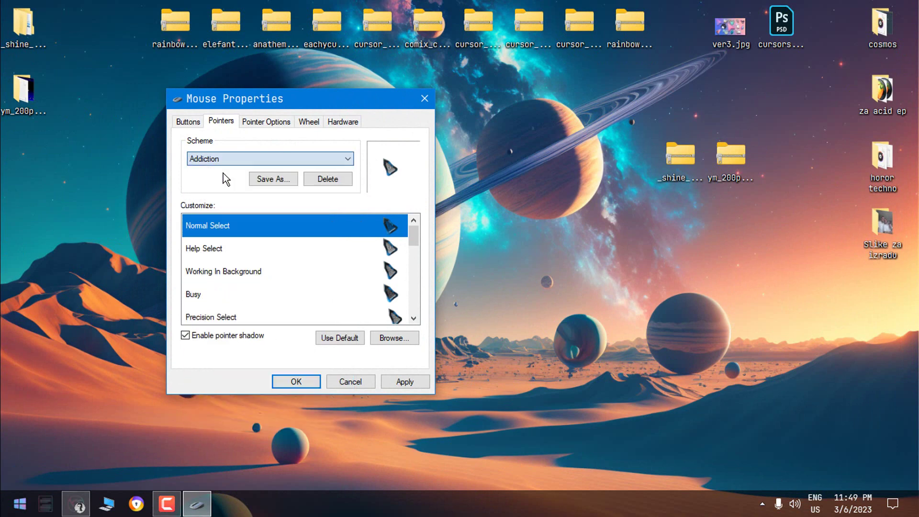
{"action": "left_click", "coordinate": [229, 161]}
{"action": "scroll", "coordinate": [226, 176], "scroll_direction": "up", "scroll_amount": 1}
{"action": "left_click", "coordinate": [230, 172]}
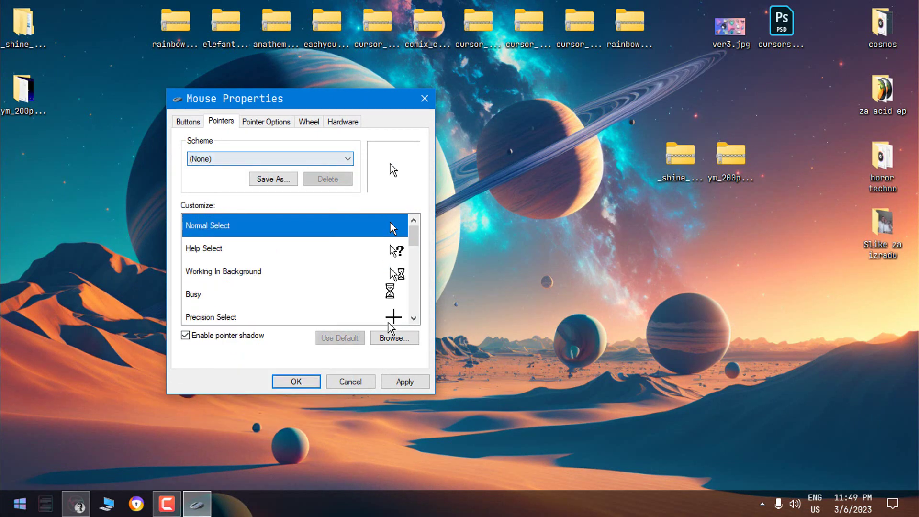
Assign alternative.ani from the Ryuks Cursor Pack subfolder of the _shine_ folder to the Normal Select pointer
{"action": "left_click", "coordinate": [409, 341]}
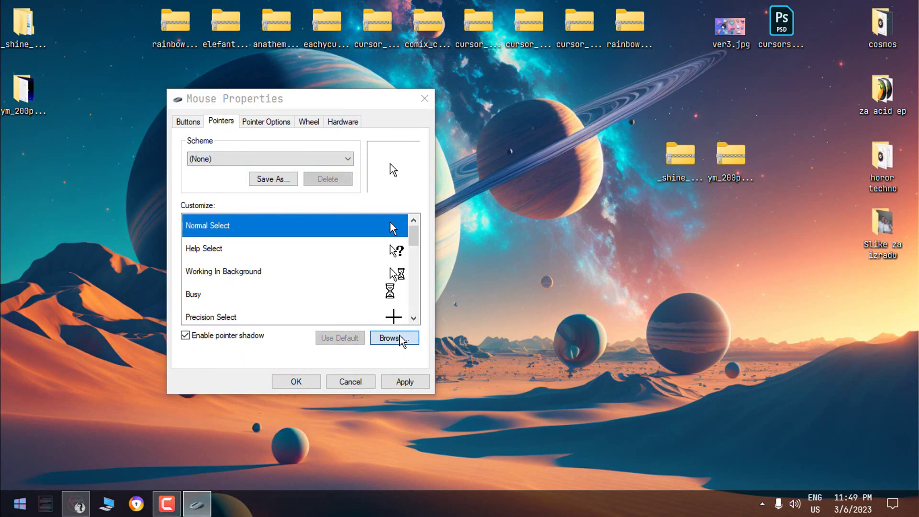
{"action": "double_click", "coordinate": [302, 178]}
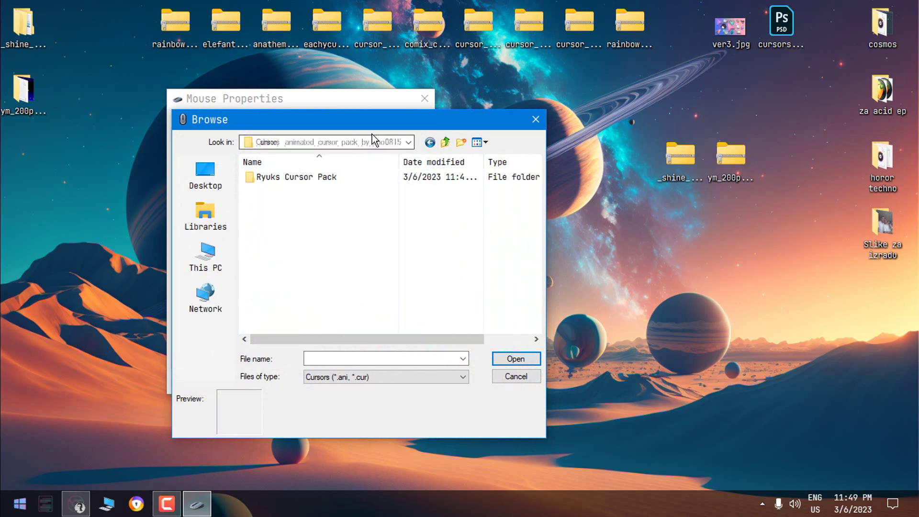
{"action": "left_click_drag", "start_coordinate": [386, 120], "coordinate": [643, 126]}
{"action": "double_click", "coordinate": [558, 189]}
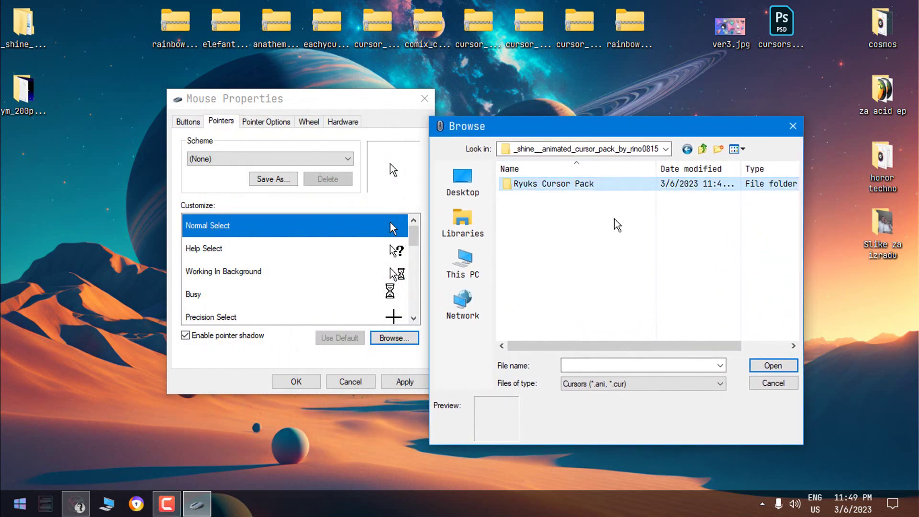
{"action": "double_click", "coordinate": [555, 184]}
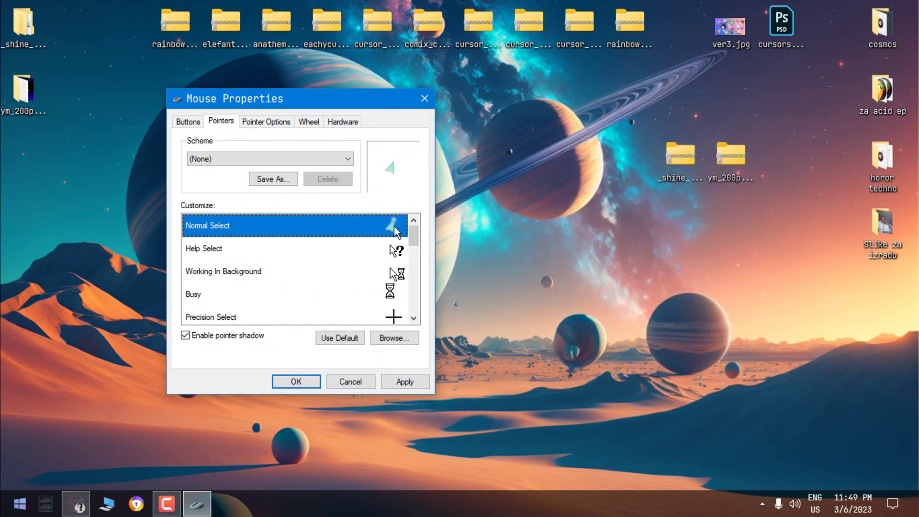
Assign help.ani from the Ryuks Cursor Pack folder to the Help Select pointer
{"action": "left_click", "coordinate": [403, 253]}
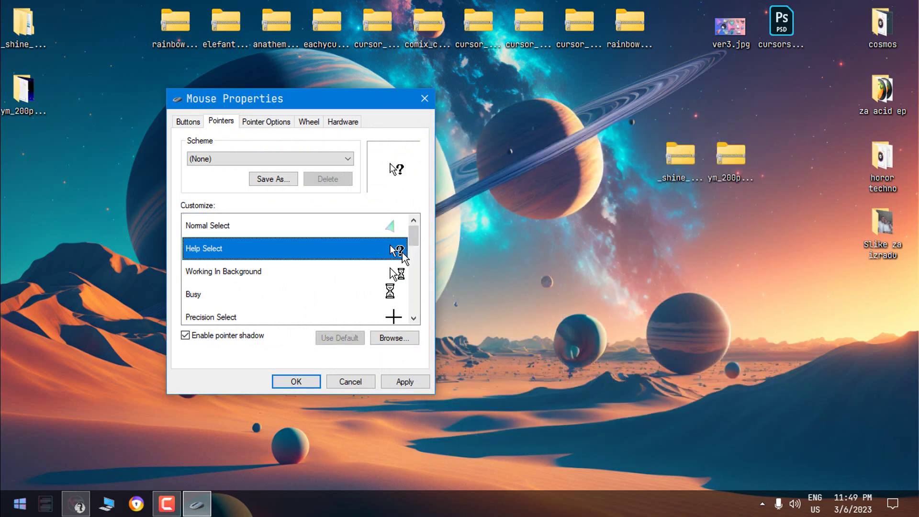
{"action": "left_click", "coordinate": [405, 339]}
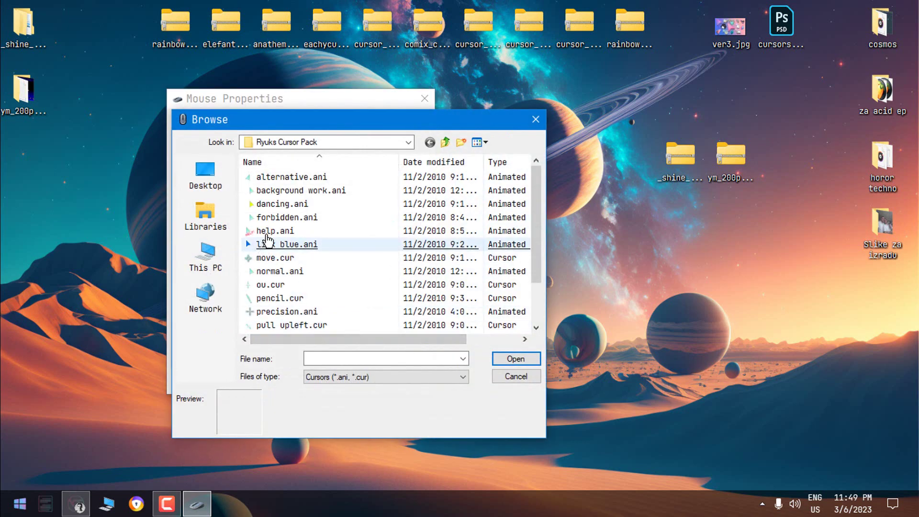
{"action": "double_click", "coordinate": [357, 232]}
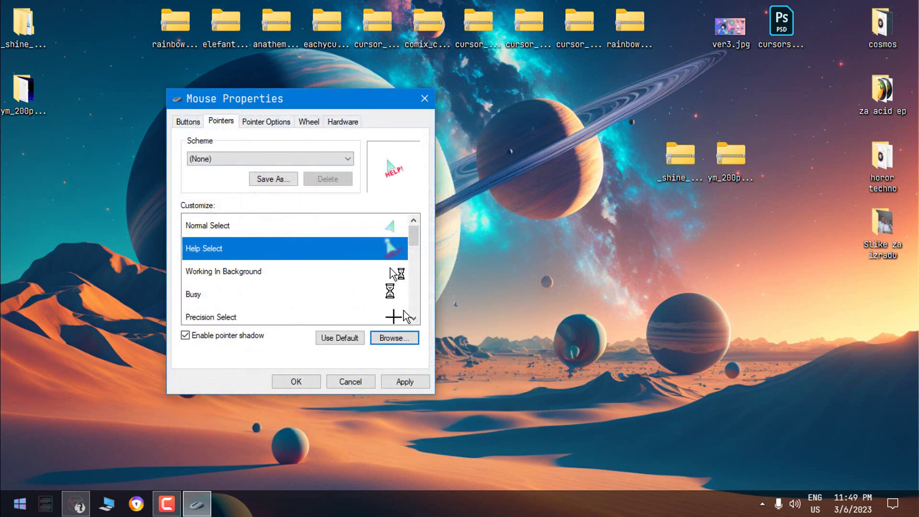
Replace the Normal Select pointer with normal.ani from the Ryuks Cursor Pack folder
{"action": "left_click", "coordinate": [372, 228]}
{"action": "left_click", "coordinate": [398, 333]}
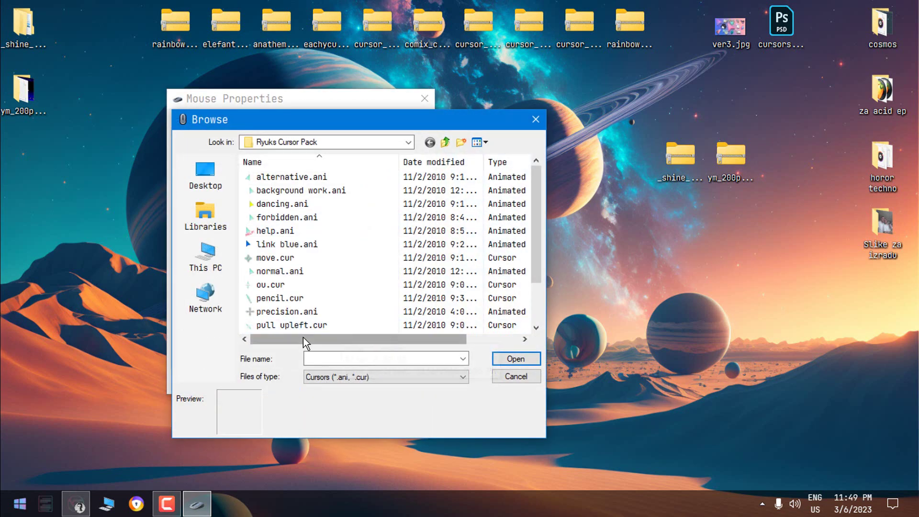
{"action": "double_click", "coordinate": [271, 271]}
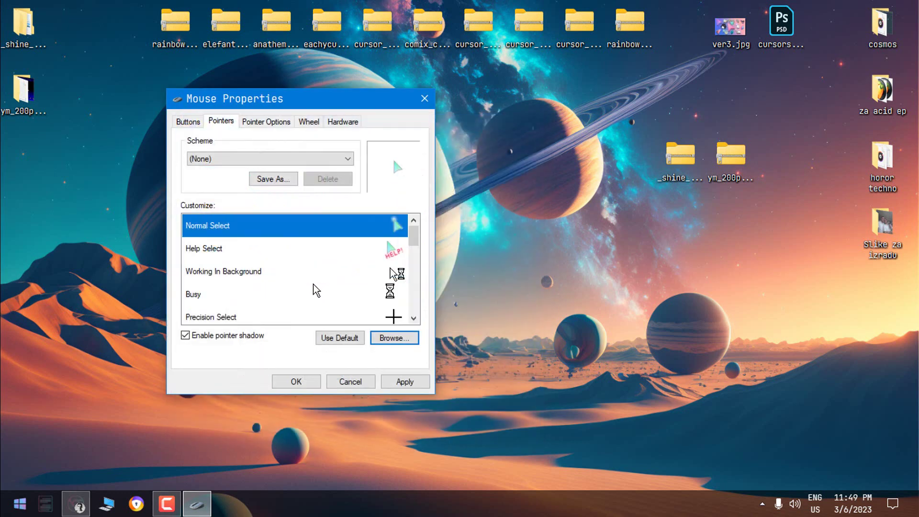
Assign background work.ani from the Ryuks Cursor Pack folder to the Working In Background pointer
{"action": "left_click", "coordinate": [229, 277]}
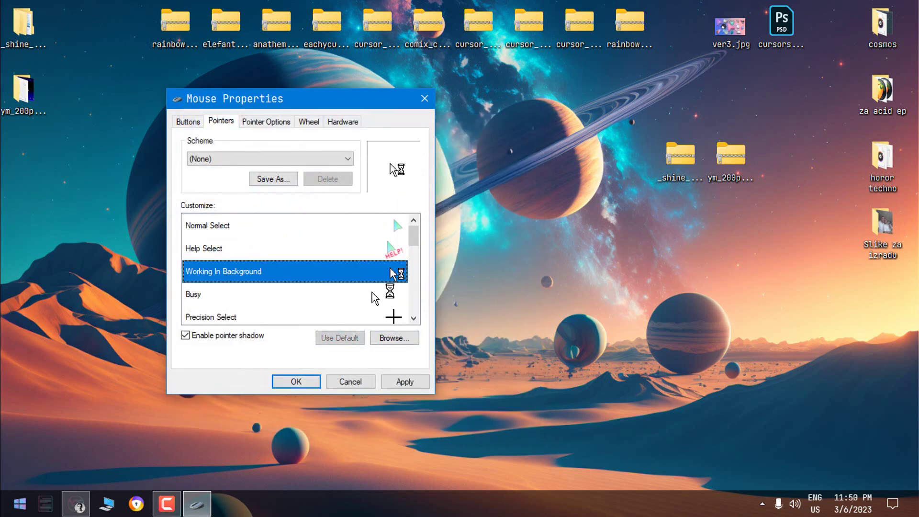
{"action": "left_click", "coordinate": [403, 337]}
{"action": "key", "text": "Down"}
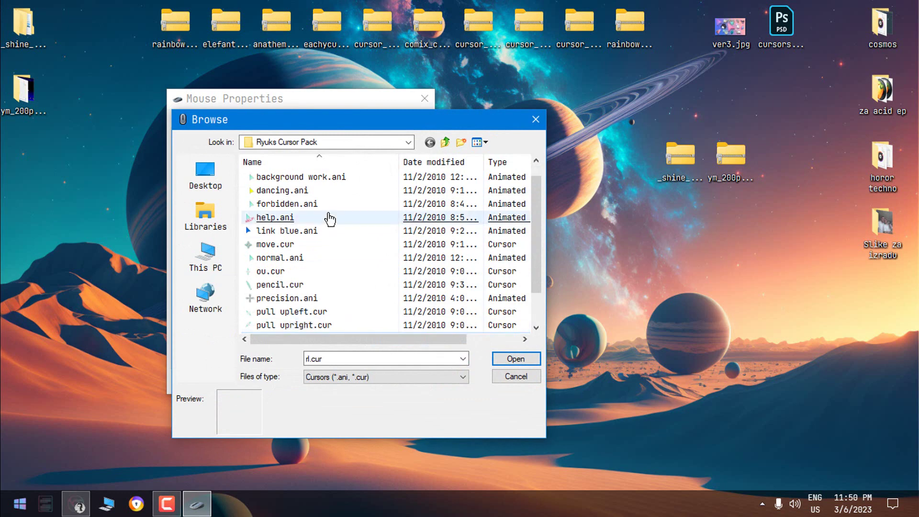
{"action": "scroll", "coordinate": [535, 233], "scroll_direction": "up", "scroll_amount": 1}
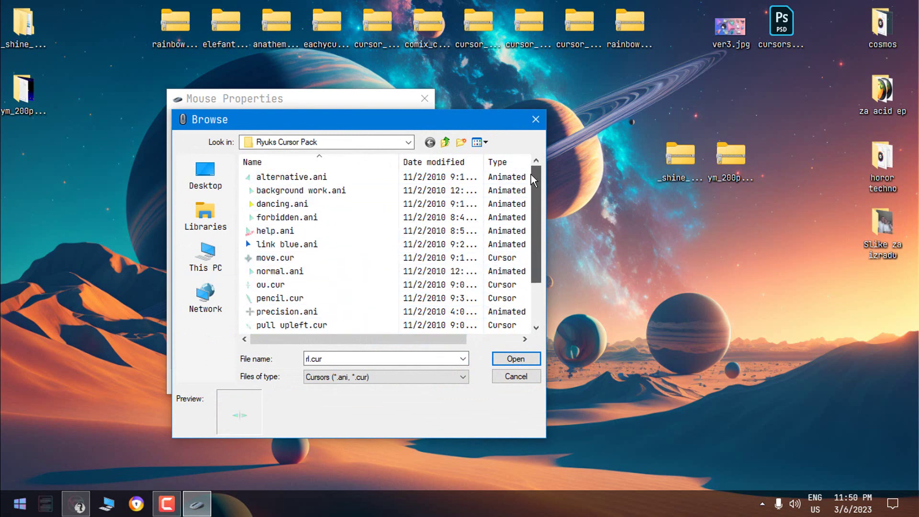
{"action": "left_click", "coordinate": [282, 191]}
{"action": "left_click", "coordinate": [507, 357]}
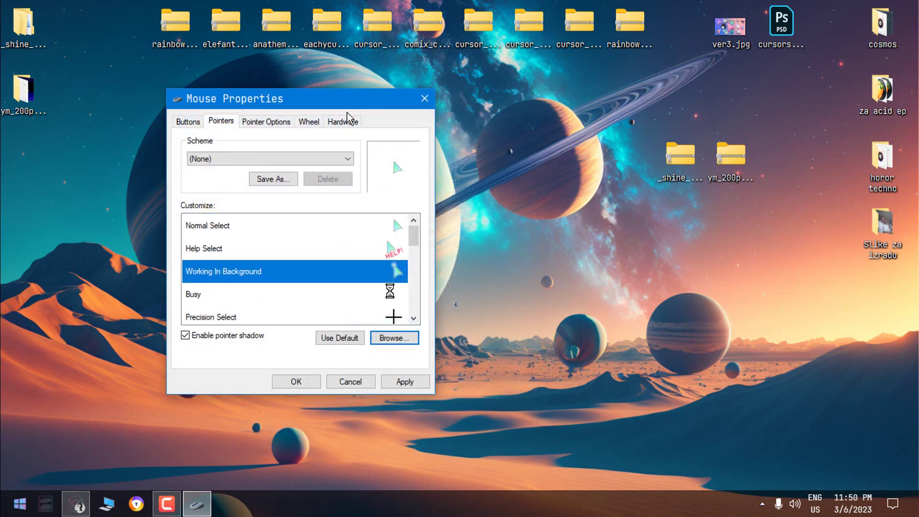
Assign dancing.ani from the Ryuks Cursor Pack folder to the Busy pointer
{"action": "left_click_drag", "start_coordinate": [357, 99], "coordinate": [343, 95]}
{"action": "left_click", "coordinate": [367, 304]}
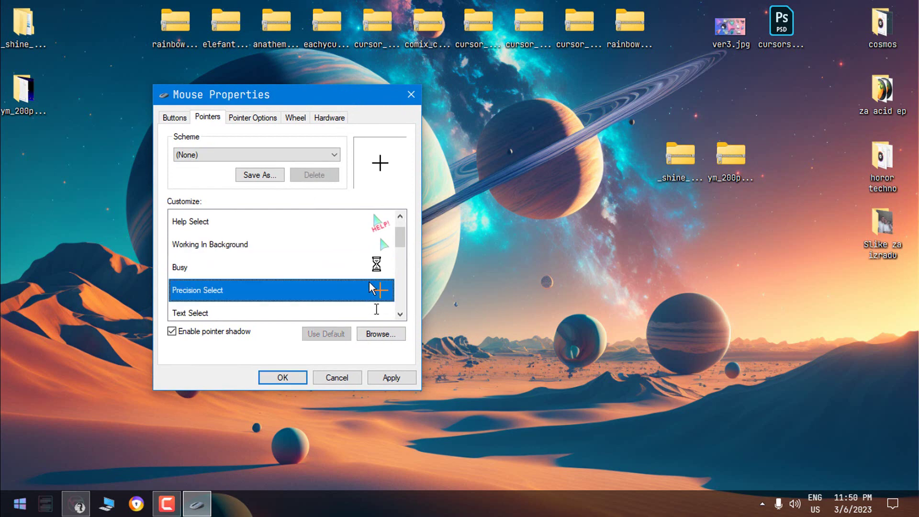
{"action": "left_click", "coordinate": [378, 271]}
{"action": "left_click", "coordinate": [382, 335]}
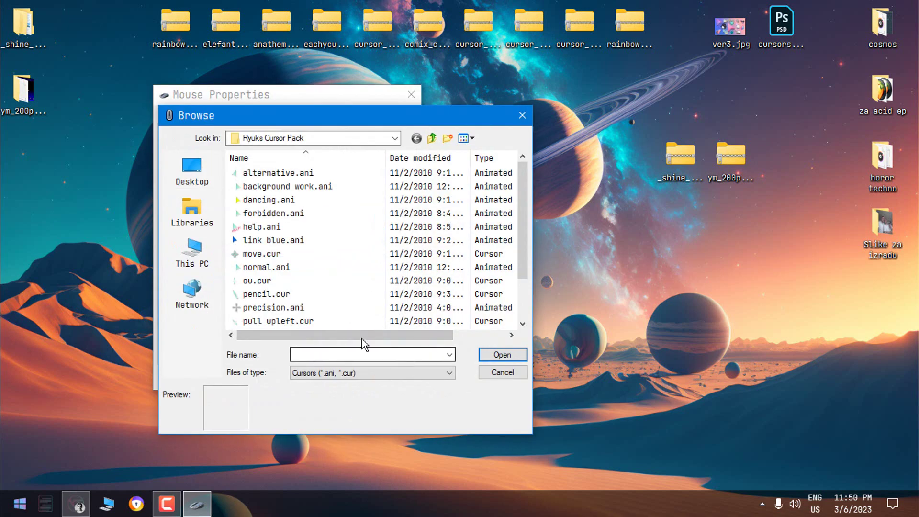
{"action": "left_click", "coordinate": [269, 200]}
{"action": "left_click", "coordinate": [503, 355]}
Assign precision.ani from the Ryuks Cursor Pack folder to the Precision Select pointer
{"action": "left_click", "coordinate": [377, 290]}
{"action": "left_click", "coordinate": [382, 333]}
{"action": "left_click", "coordinate": [274, 308]}
{"action": "left_click", "coordinate": [503, 355]}
Assign write.ani from the Ryuks Cursor Pack folder to the Text Select pointer
{"action": "left_click", "coordinate": [381, 333]}
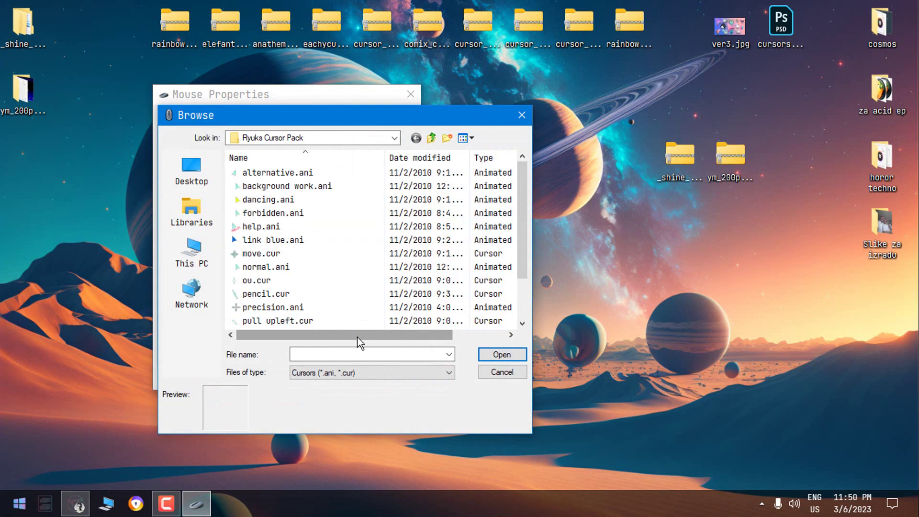
{"action": "left_click", "coordinate": [285, 281]}
{"action": "scroll", "coordinate": [286, 285], "scroll_direction": "down", "scroll_amount": 1}
{"action": "left_click", "coordinate": [268, 321]}
{"action": "left_click", "coordinate": [502, 355]}
Assign Ryuks Cursor Pack files to the Handwriting and Unavailable pointers, and ou.cur to the Vertical Resize pointer
{"action": "left_click", "coordinate": [369, 290]}
{"action": "left_click", "coordinate": [381, 333]}
{"action": "left_click", "coordinate": [502, 354]}
{"action": "left_click", "coordinate": [382, 333]}
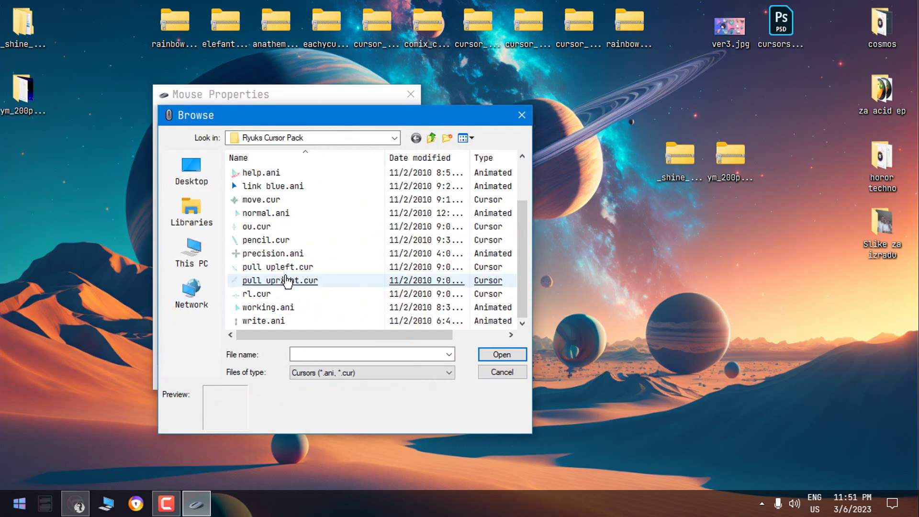
{"action": "left_click", "coordinate": [275, 228]}
{"action": "left_click", "coordinate": [502, 355]}
Assign rl.cur from the Ryuks Cursor Pack folder to the Horizontal Resize pointer
{"action": "left_click", "coordinate": [381, 334]}
{"action": "scroll", "coordinate": [277, 287], "scroll_direction": "down", "scroll_amount": 2}
{"action": "left_click", "coordinate": [270, 296]}
{"action": "left_click", "coordinate": [289, 312]}
{"action": "left_click", "coordinate": [502, 355]}
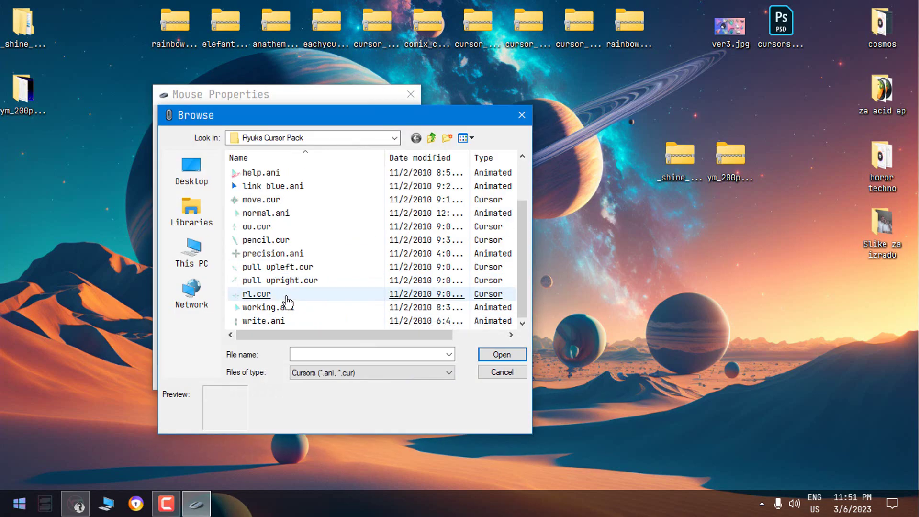
Assign pull upleft.cur, pull upright.cur, move.cur and alternative.ani to the Diagonal Resize 1, Diagonal Resize 2, Move and Alternate Select pointers
{"action": "left_click", "coordinate": [286, 269]}
{"action": "left_click", "coordinate": [382, 333]}
{"action": "left_click", "coordinate": [502, 355]}
{"action": "left_click", "coordinate": [382, 334]}
{"action": "left_click", "coordinate": [502, 355]}
{"action": "left_click", "coordinate": [382, 334]}
{"action": "left_click", "coordinate": [274, 294]}
{"action": "left_click", "coordinate": [502, 355]}
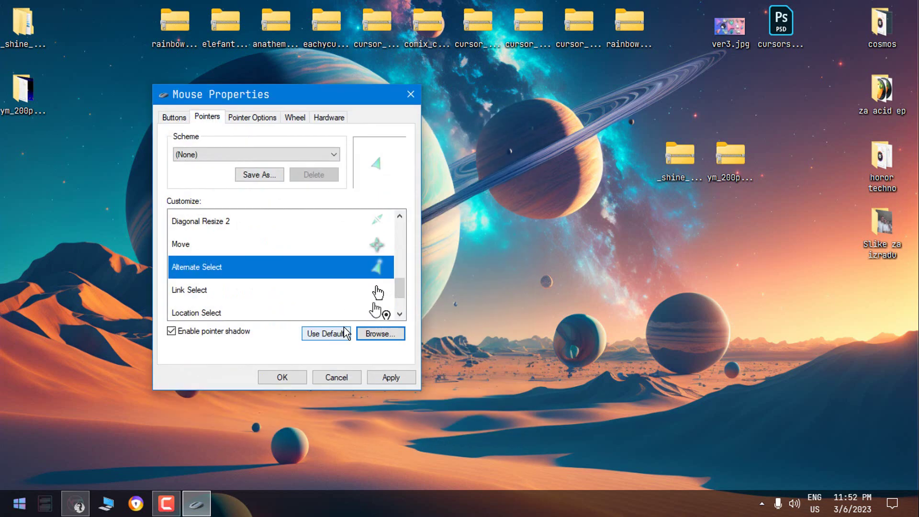
Assign link blue.ani from the Ryuks Cursor Pack folder to the Link Select pointer
{"action": "left_click", "coordinate": [368, 291]}
{"action": "left_click", "coordinate": [381, 333]}
{"action": "left_click", "coordinate": [273, 187]}
{"action": "left_click", "coordinate": [502, 354]}
{"action": "scroll", "coordinate": [307, 278], "scroll_direction": "up", "scroll_amount": 1}
{"action": "left_click", "coordinate": [374, 335]}
{"action": "left_click", "coordinate": [268, 226]}
{"action": "left_click_drag", "start_coordinate": [523, 211], "coordinate": [542, 309]}
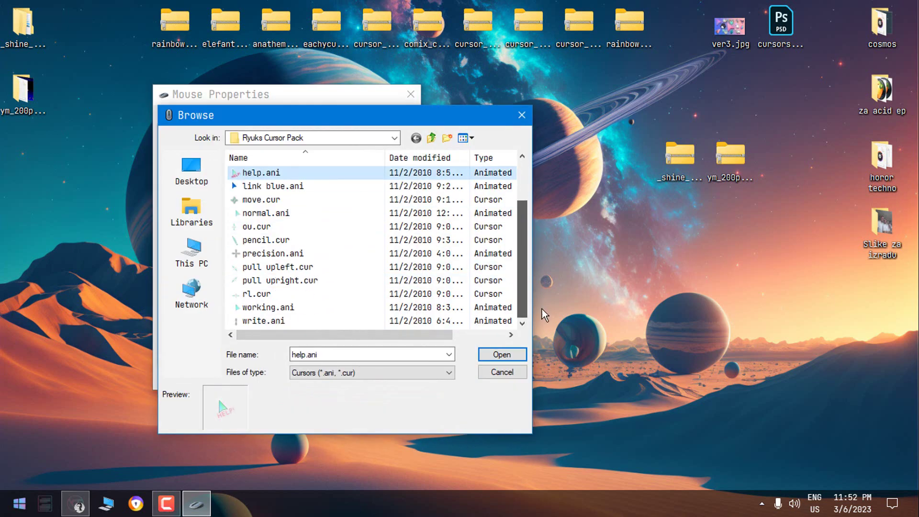
{"action": "left_click", "coordinate": [501, 372]}
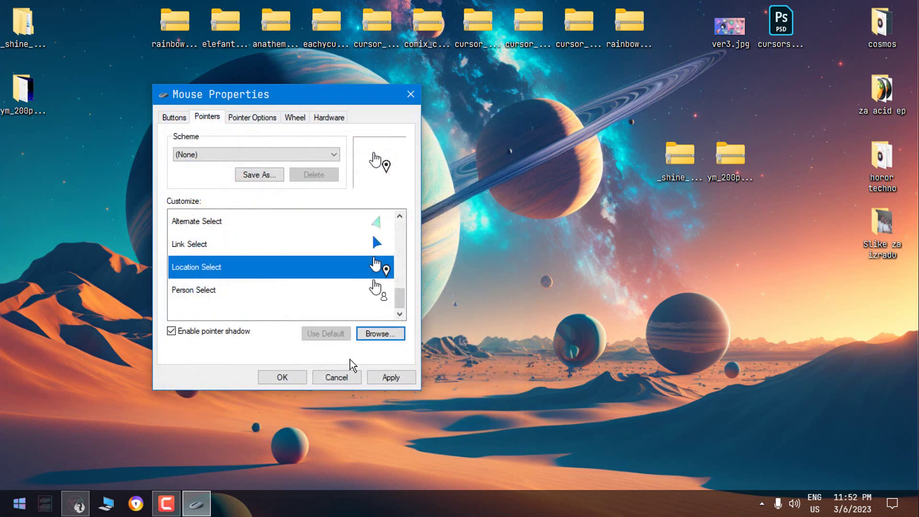
Save the customized pointers as a scheme named "shine" and apply it
{"action": "left_click", "coordinate": [260, 175]}
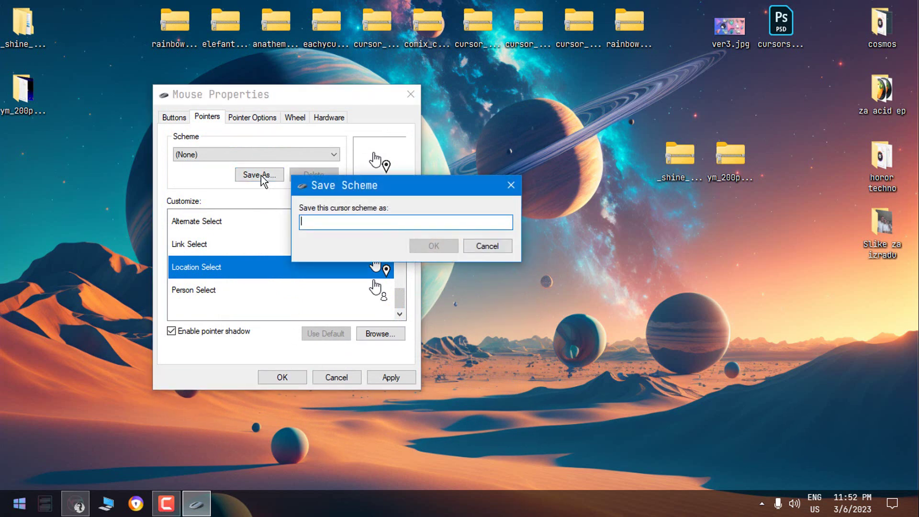
{"action": "type", "text": "shine"}
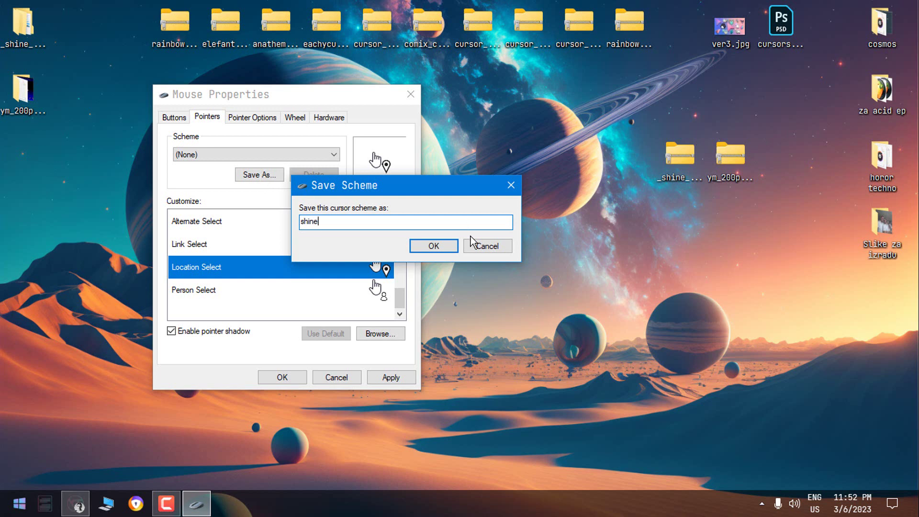
{"action": "left_click", "coordinate": [438, 246]}
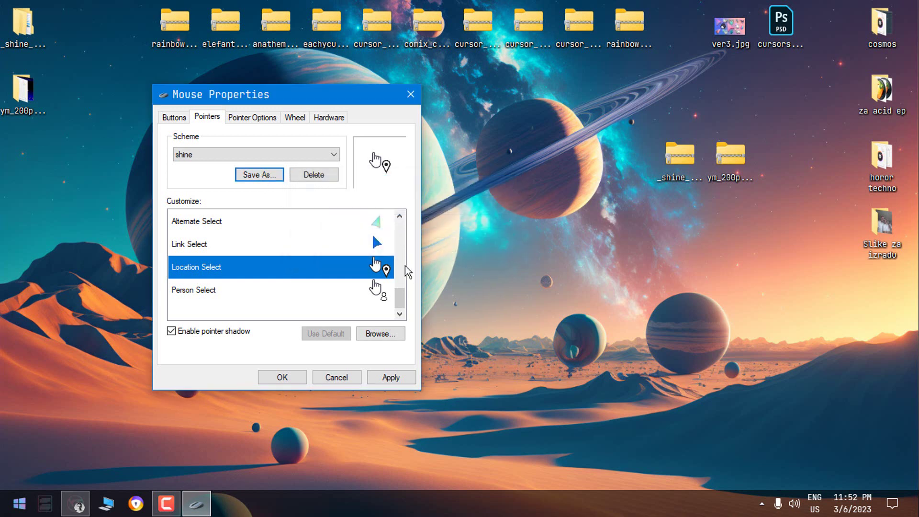
{"action": "scroll", "coordinate": [291, 289], "scroll_direction": "up", "scroll_amount": 4}
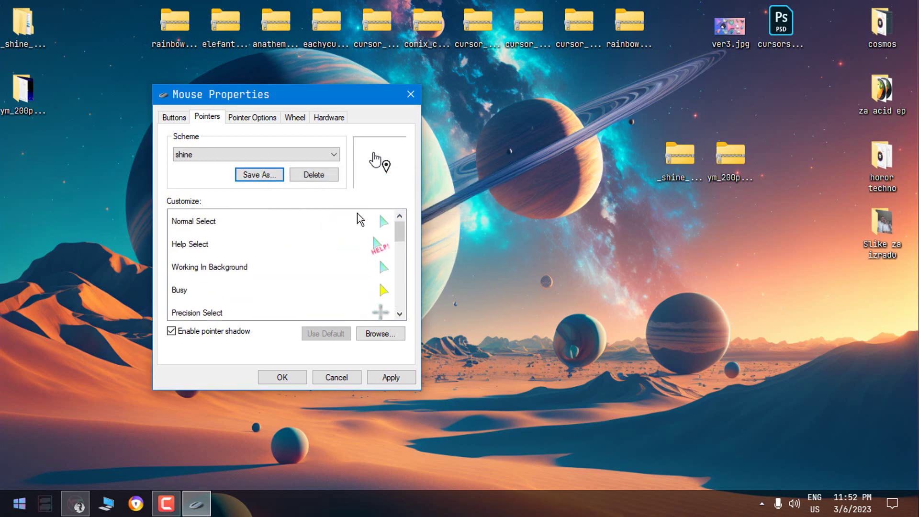
{"action": "left_click", "coordinate": [357, 218]}
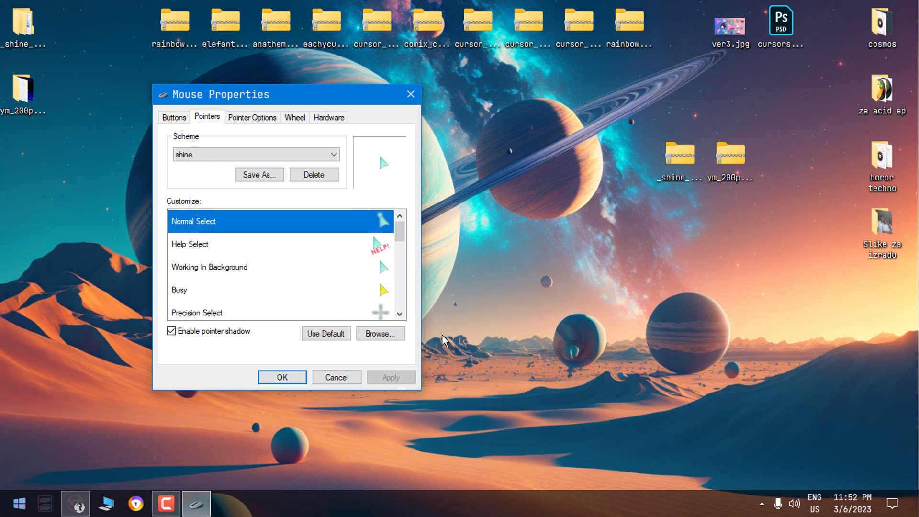
{"action": "left_click", "coordinate": [436, 357]}
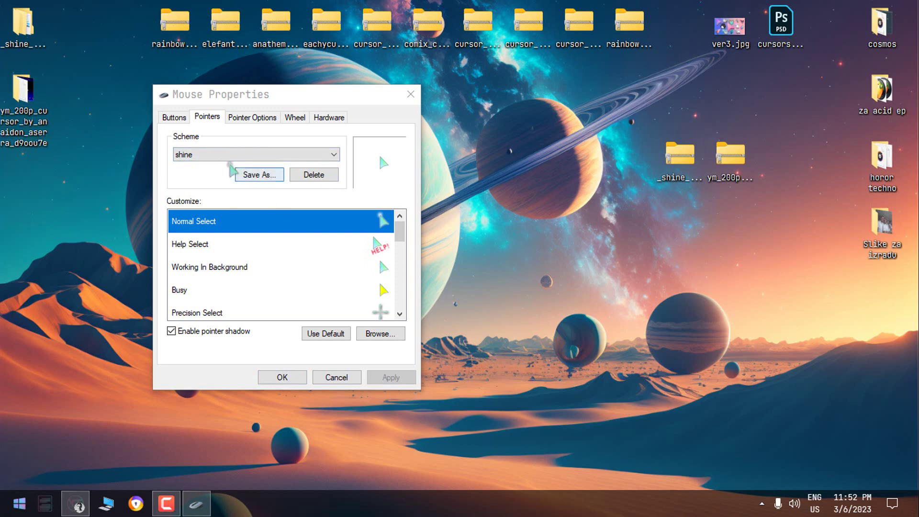
Set the pointer scheme to (None) and close the mouse settings
{"action": "left_click", "coordinate": [259, 155]}
{"action": "scroll", "coordinate": [336, 285], "scroll_direction": "up", "scroll_amount": 1}
{"action": "scroll", "coordinate": [337, 291], "scroll_direction": "up", "scroll_amount": 9}
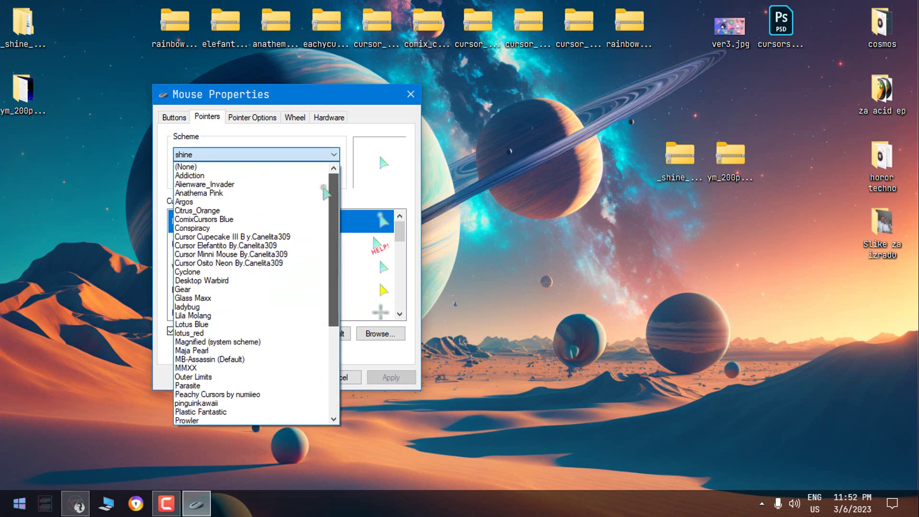
{"action": "left_click", "coordinate": [206, 167]}
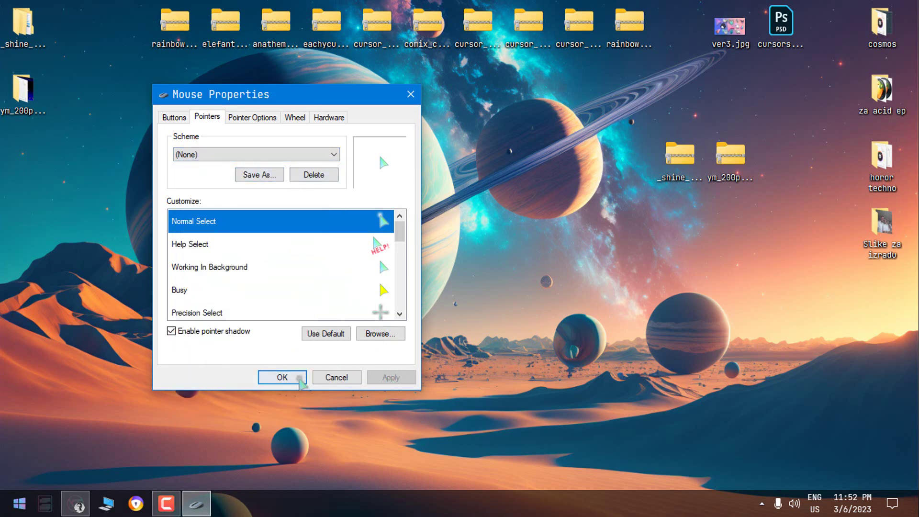
{"action": "left_click", "coordinate": [298, 378]}
Open the mouse cursor settings from the Themes page of the desktop personalization settings
{"action": "right_click", "coordinate": [295, 376]}
{"action": "left_click", "coordinate": [286, 363]}
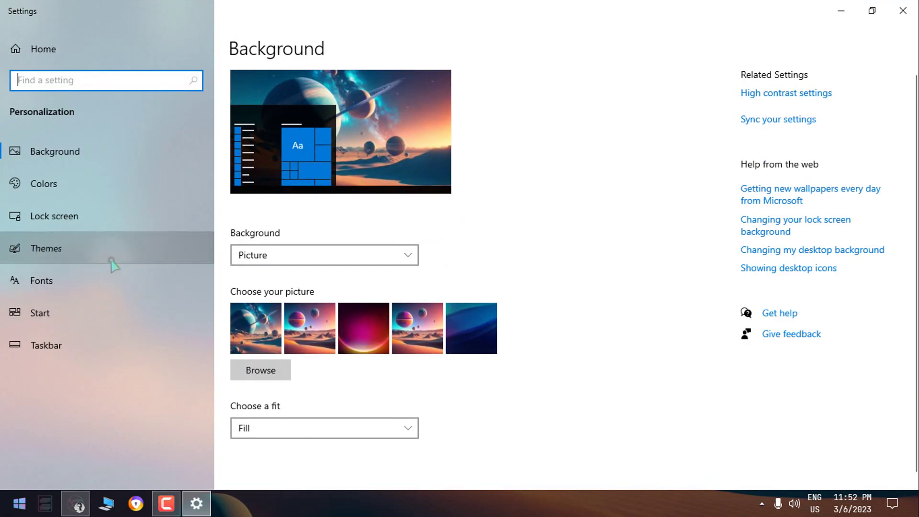
{"action": "left_click", "coordinate": [111, 252]}
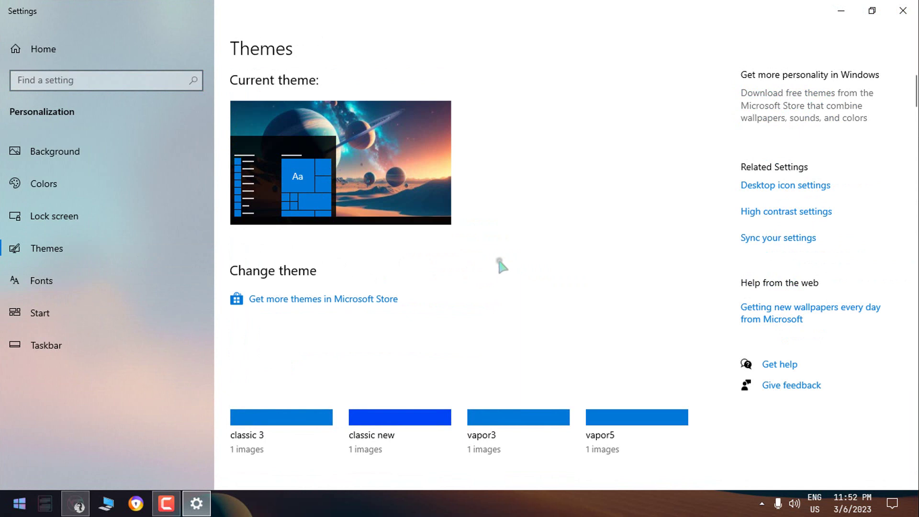
{"action": "left_click", "coordinate": [477, 215]}
Apply the (None) pointer scheme to restore the default pointers, and close the Settings window
{"action": "left_click", "coordinate": [143, 105]}
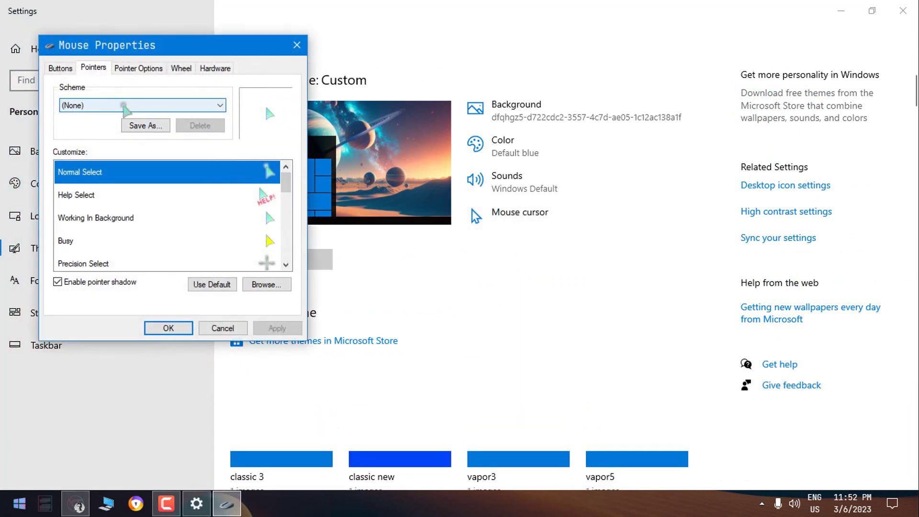
{"action": "scroll", "coordinate": [125, 144], "scroll_direction": "up", "scroll_amount": 1}
{"action": "left_click", "coordinate": [125, 116]}
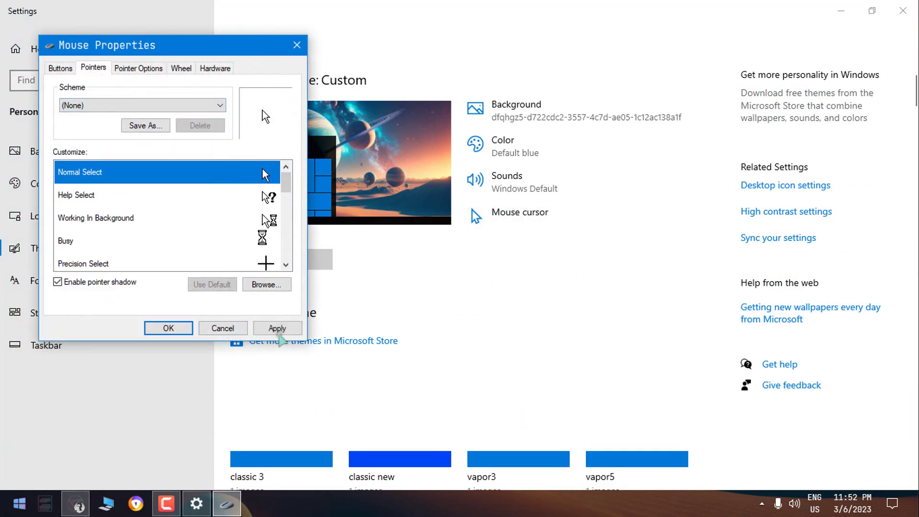
{"action": "left_click", "coordinate": [278, 328]}
{"action": "left_click", "coordinate": [904, 15]}
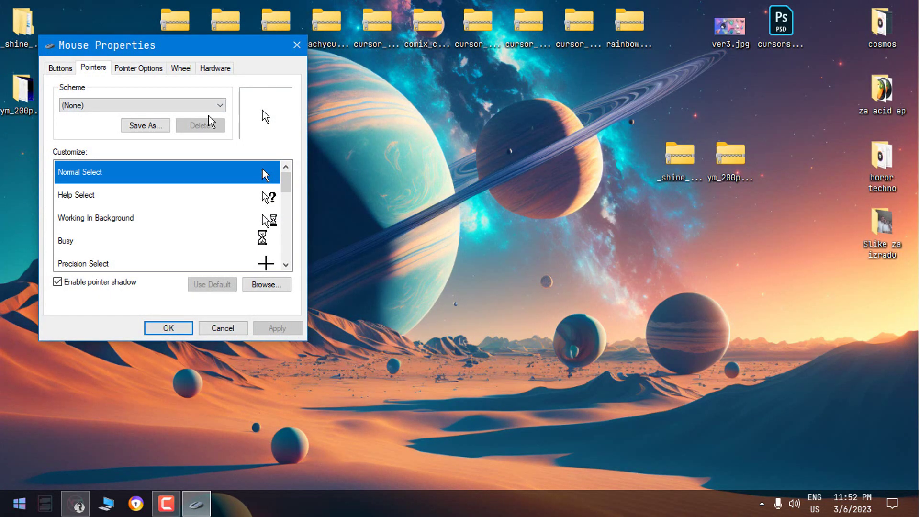
Look through the list of installed pointer schemes, keeping (None) selected
{"action": "left_click", "coordinate": [195, 106]}
{"action": "mouse_move", "coordinate": [219, 146]}
{"action": "left_mouse_down"}
{"action": "mouse_move", "coordinate": [227, 210]}
{"action": "mouse_move", "coordinate": [216, 140]}
{"action": "left_mouse_up"}
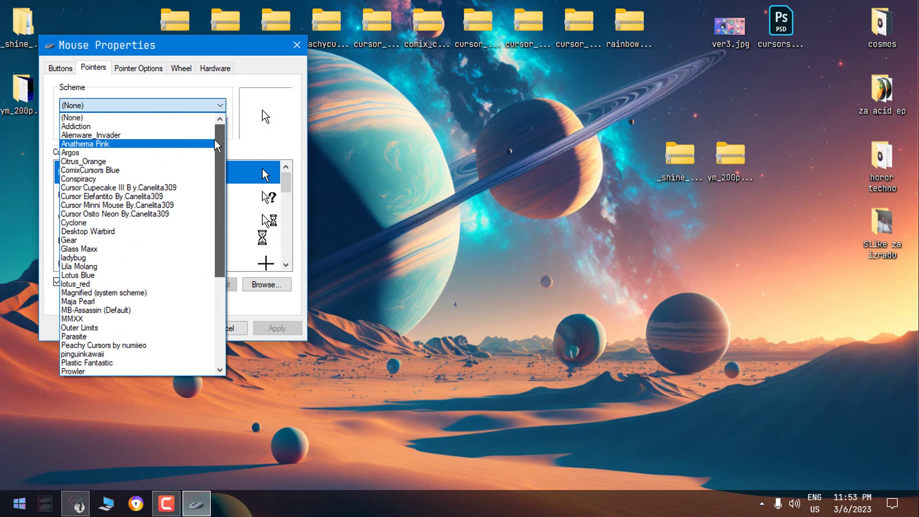
{"action": "left_click", "coordinate": [104, 119]}
{"action": "left_click_drag", "start_coordinate": [191, 46], "coordinate": [299, 83]}
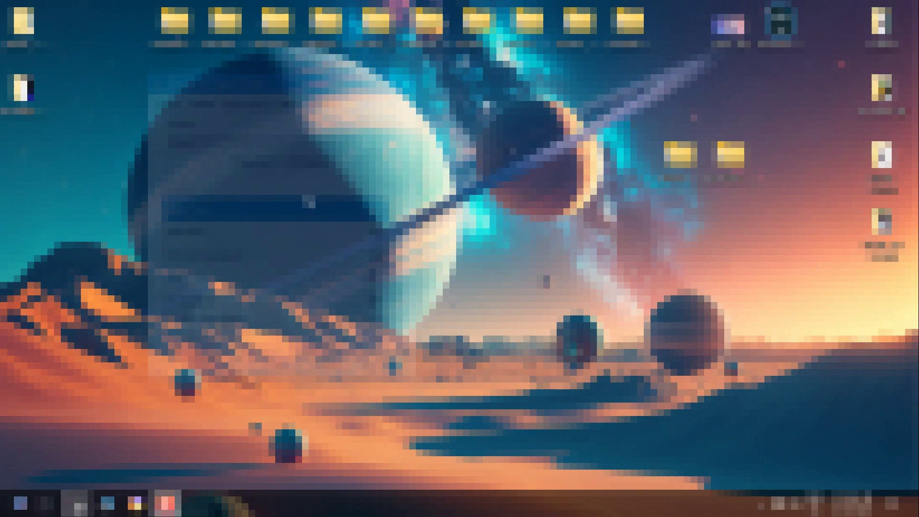
Reopen the mouse cursor settings through the personalization themes
{"action": "right_click", "coordinate": [162, 200]}
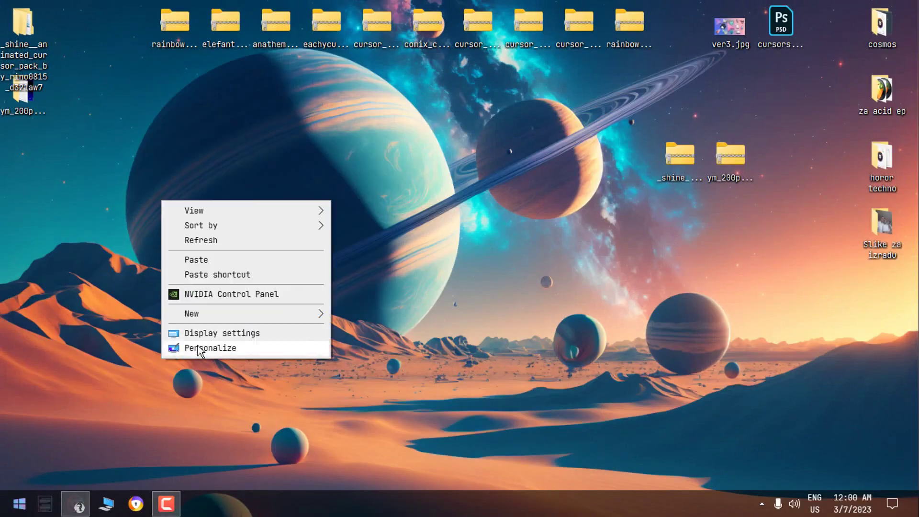
{"action": "left_click", "coordinate": [198, 348]}
{"action": "left_click", "coordinate": [142, 245]}
{"action": "left_click", "coordinate": [522, 217]}
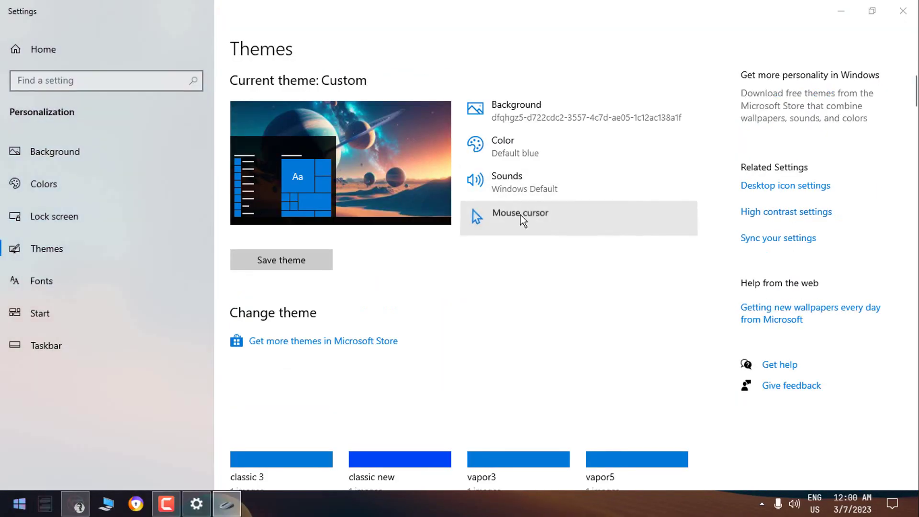
Apply the Anathema Pink pointer scheme
{"action": "left_click", "coordinate": [244, 163]}
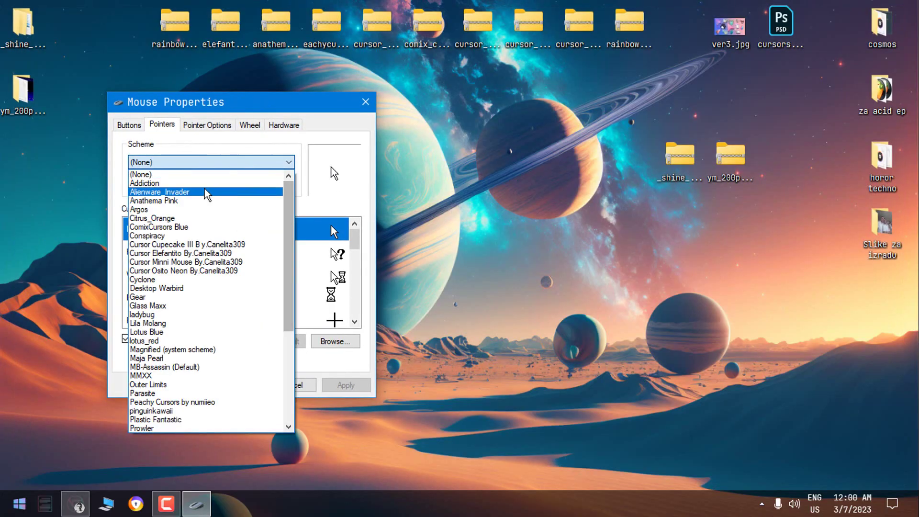
{"action": "left_click", "coordinate": [207, 201]}
{"action": "left_click", "coordinate": [346, 385]}
{"action": "left_click", "coordinate": [508, 301]}
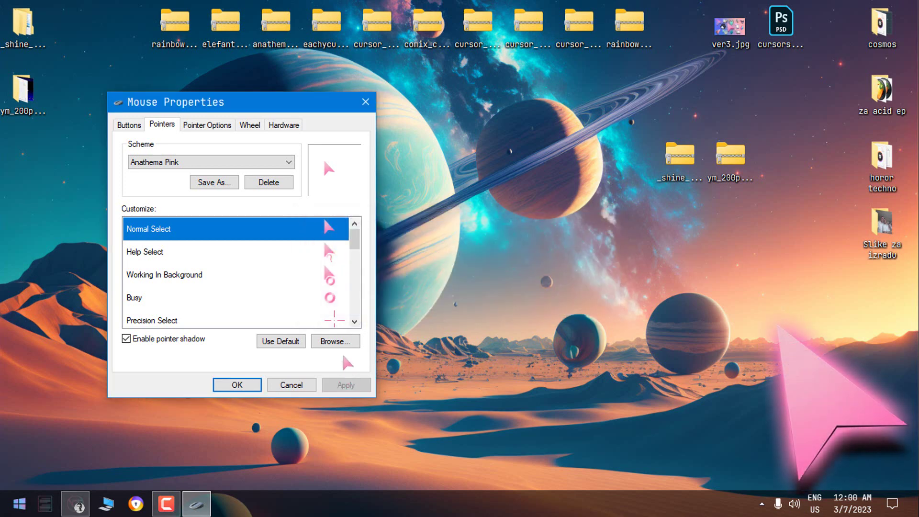
Preview the individual pointers of the Anathema Pink scheme, from Help Select through the resize and Move pointers
{"action": "left_click", "coordinate": [317, 256]}
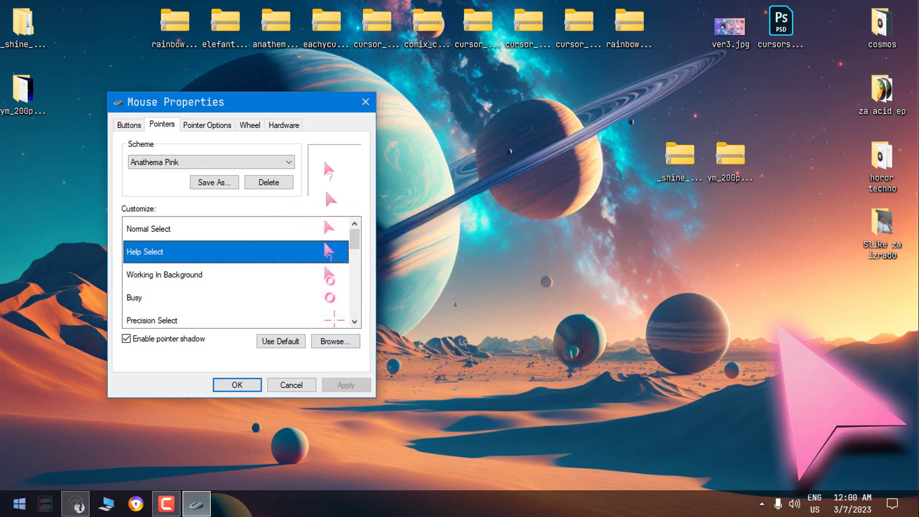
{"action": "left_click", "coordinate": [331, 271]}
{"action": "scroll", "coordinate": [339, 249], "scroll_direction": "down", "scroll_amount": 1}
{"action": "left_click", "coordinate": [333, 231]}
{"action": "left_click", "coordinate": [332, 314]}
{"action": "scroll", "coordinate": [331, 307], "scroll_direction": "down", "scroll_amount": 2}
{"action": "left_click", "coordinate": [334, 276]}
{"action": "left_click", "coordinate": [329, 228]}
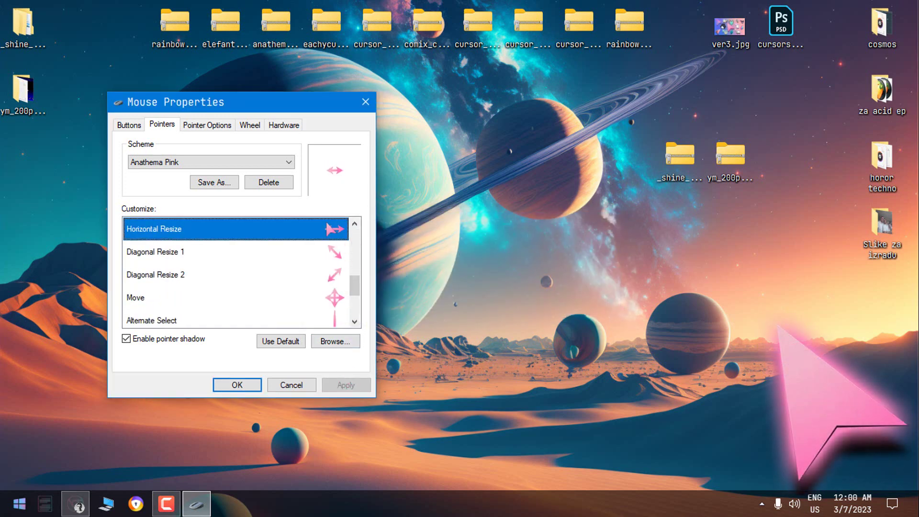
{"action": "left_click", "coordinate": [338, 296]}
{"action": "scroll", "coordinate": [353, 268], "scroll_direction": "up", "scroll_amount": 3}
Switch the pointer scheme to ComixCursors Blue and apply it
{"action": "left_click", "coordinate": [186, 163]}
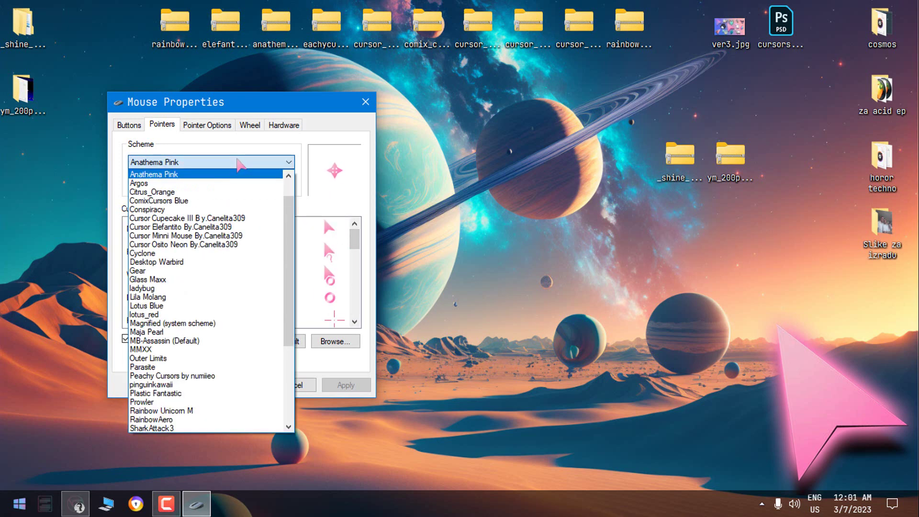
{"action": "left_click", "coordinate": [159, 200]}
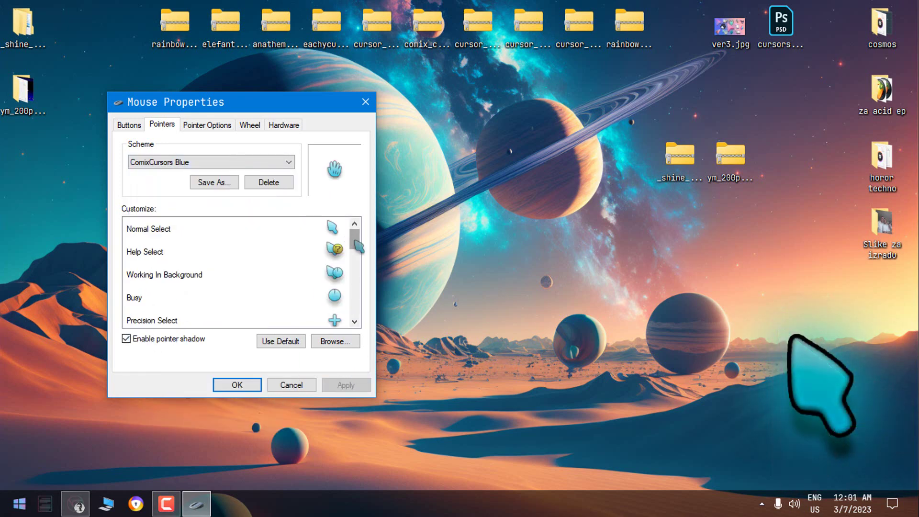
Preview the ComixCursors Blue pointers from Normal Select through Busy
{"action": "left_click_drag", "start_coordinate": [356, 241], "coordinate": [354, 237]}
{"action": "left_click", "coordinate": [342, 232]}
{"action": "left_click", "coordinate": [337, 248]}
{"action": "left_click", "coordinate": [340, 275]}
{"action": "left_click", "coordinate": [337, 292]}
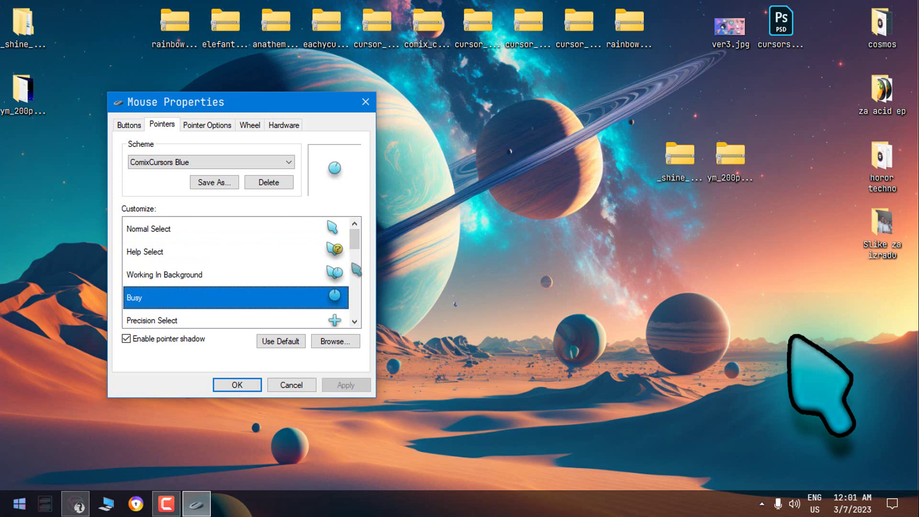
{"action": "key", "text": "Down"}
{"action": "key", "text": "Up"}
{"action": "scroll", "coordinate": [354, 268], "scroll_direction": "down", "scroll_amount": 2}
Apply the Cursor Cupecake III pointer scheme and preview its individual pointers, including Busy
{"action": "left_click", "coordinate": [287, 162]}
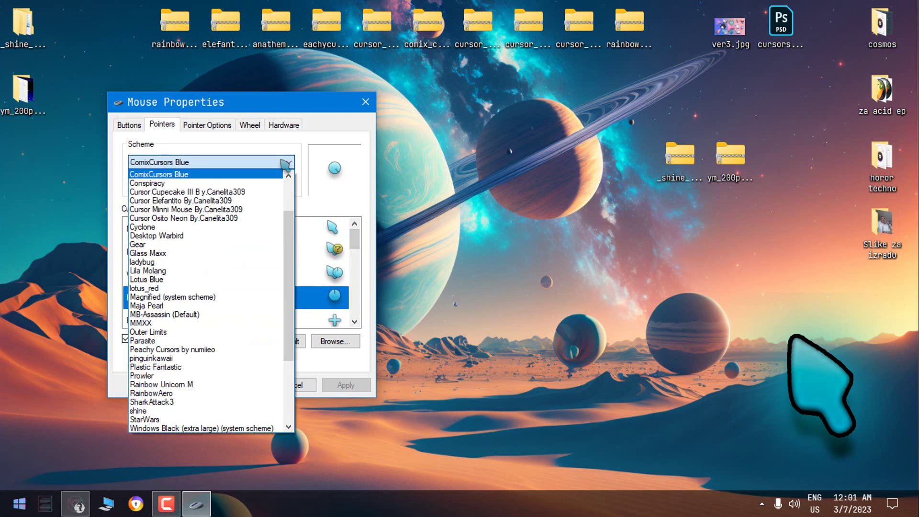
{"action": "left_click", "coordinate": [199, 194]}
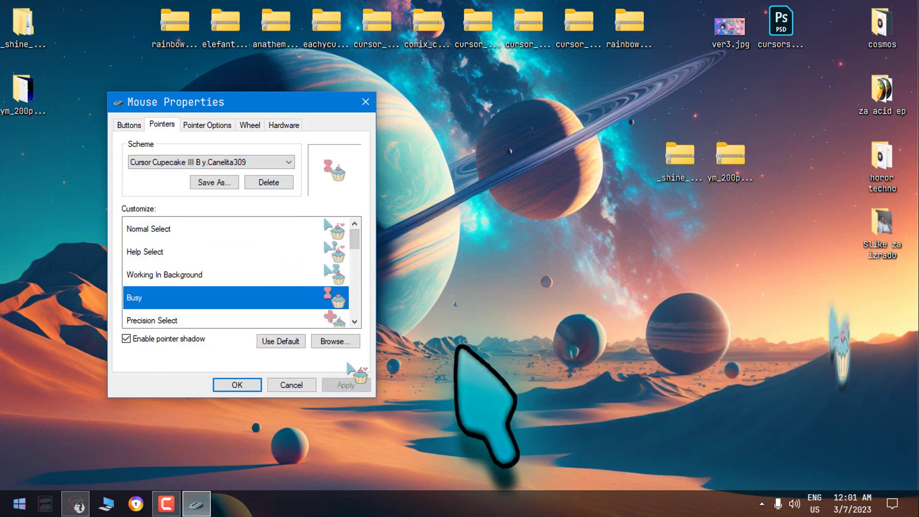
{"action": "key", "text": "Up"}
{"action": "key", "text": "Up"}
{"action": "key", "text": "Down"}
{"action": "key", "text": "Down"}
{"action": "key", "text": "Down"}
{"action": "key", "text": "Down"}
{"action": "key", "text": "Down"}
{"action": "key", "text": "Down"}
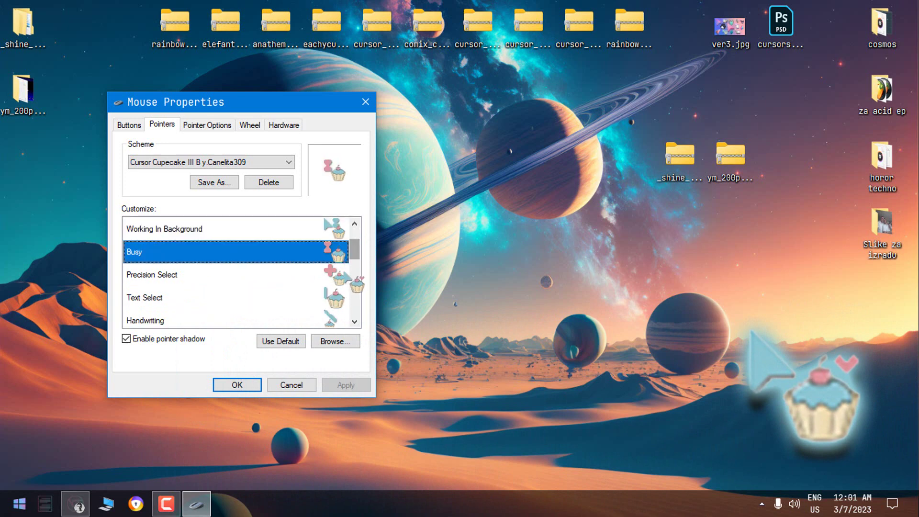
{"action": "scroll", "coordinate": [357, 287], "scroll_direction": "down", "scroll_amount": 3}
Switch the pointer scheme to Cursor Elefantito and apply it
{"action": "left_click", "coordinate": [286, 162]}
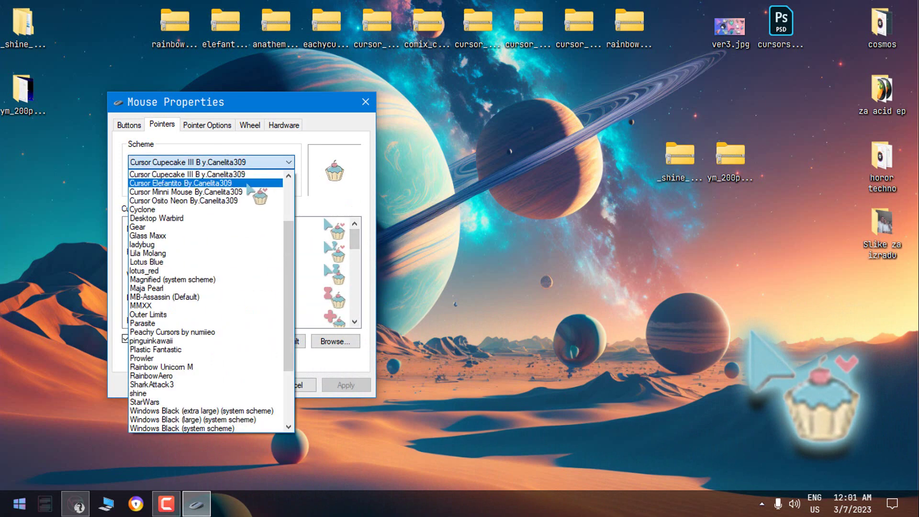
{"action": "left_click", "coordinate": [248, 185]}
{"action": "left_click", "coordinate": [352, 385]}
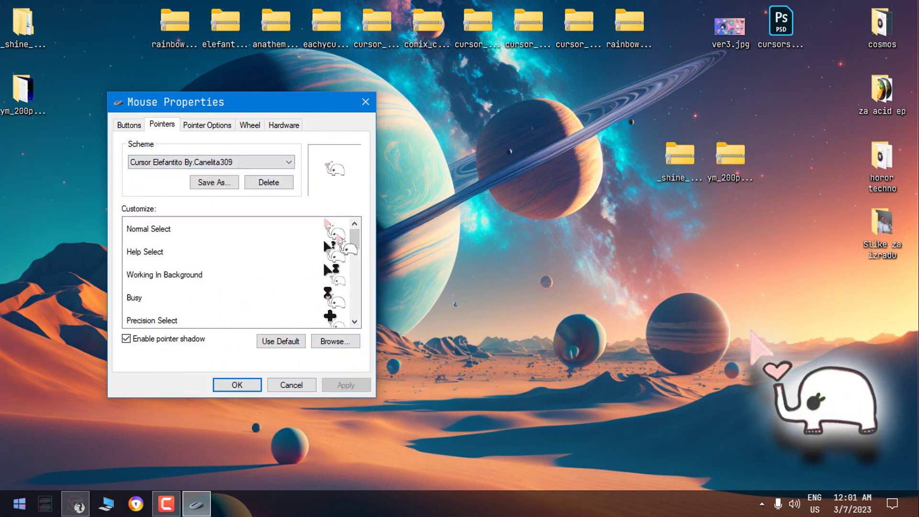
Preview the individual pointers of the Cursor Elefantito scheme, including Precision Select and the resize pointers
{"action": "key", "text": "Down"}
{"action": "key", "text": "Down"}
{"action": "key", "text": "Down"}
{"action": "key", "text": "Down"}
{"action": "key", "text": "Down"}
{"action": "key", "text": "Down"}
{"action": "key", "text": "Down"}
{"action": "key", "text": "Down"}
{"action": "key", "text": "Down"}
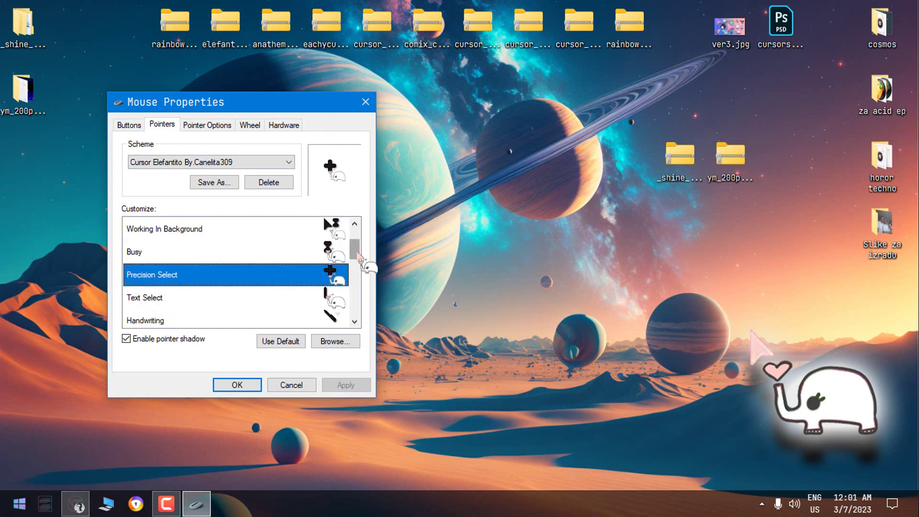
{"action": "scroll", "coordinate": [357, 287], "scroll_direction": "down", "scroll_amount": 3}
{"action": "scroll", "coordinate": [355, 288], "scroll_direction": "up", "scroll_amount": 5}
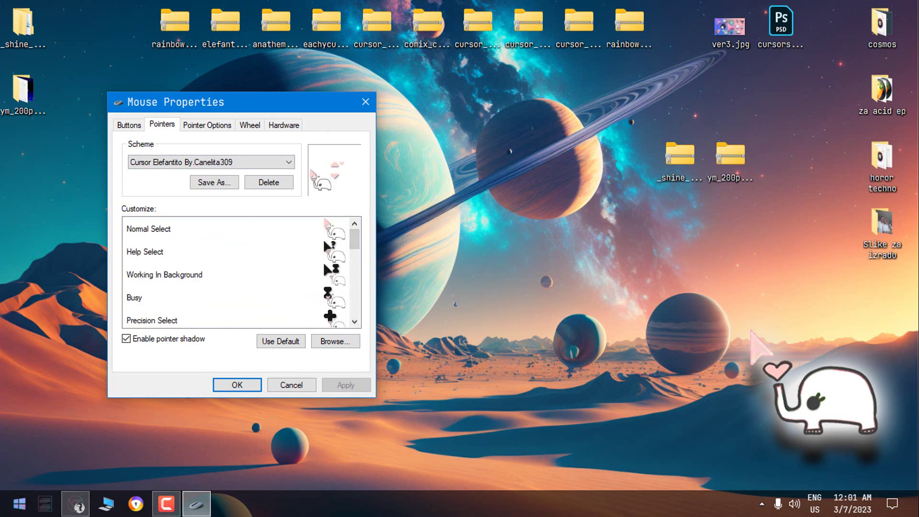
Switch the pointer scheme to Cursor Minni Mouse and apply it
{"action": "left_click", "coordinate": [288, 162]}
{"action": "left_click", "coordinate": [258, 183]}
{"action": "left_click", "coordinate": [362, 384]}
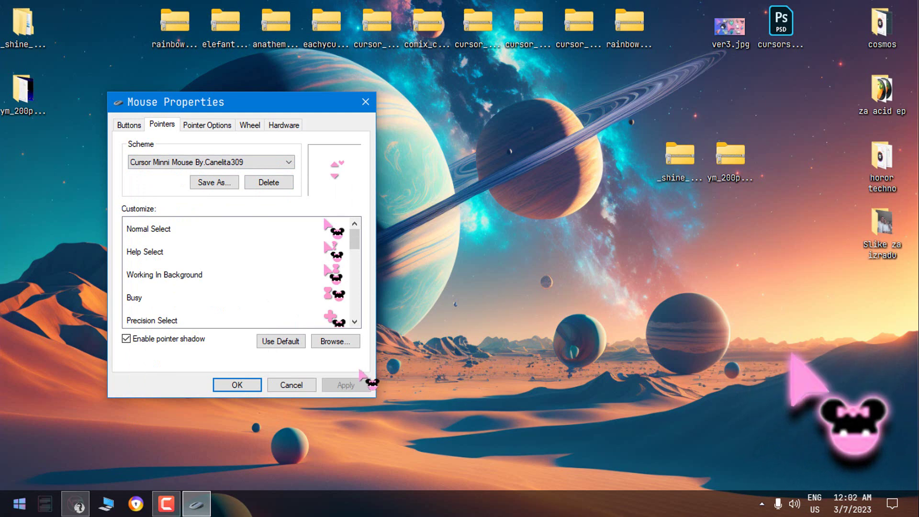
Preview the Cursor Minni Mouse pointers, including Diagonal Resize 1, and try the arrow on the desktop
{"action": "mouse_move", "coordinate": [356, 238]}
{"action": "left_mouse_down"}
{"action": "mouse_move", "coordinate": [356, 260]}
{"action": "mouse_move", "coordinate": [355, 234]}
{"action": "left_mouse_up"}
{"action": "left_click_drag", "start_coordinate": [333, 228], "coordinate": [331, 277]}
{"action": "key", "text": "Down"}
{"action": "key", "text": "Down"}
{"action": "key", "text": "Down"}
{"action": "key", "text": "Down"}
{"action": "key", "text": "Down"}
{"action": "key", "text": "Down"}
{"action": "key", "text": "Down"}
{"action": "key", "text": "Down"}
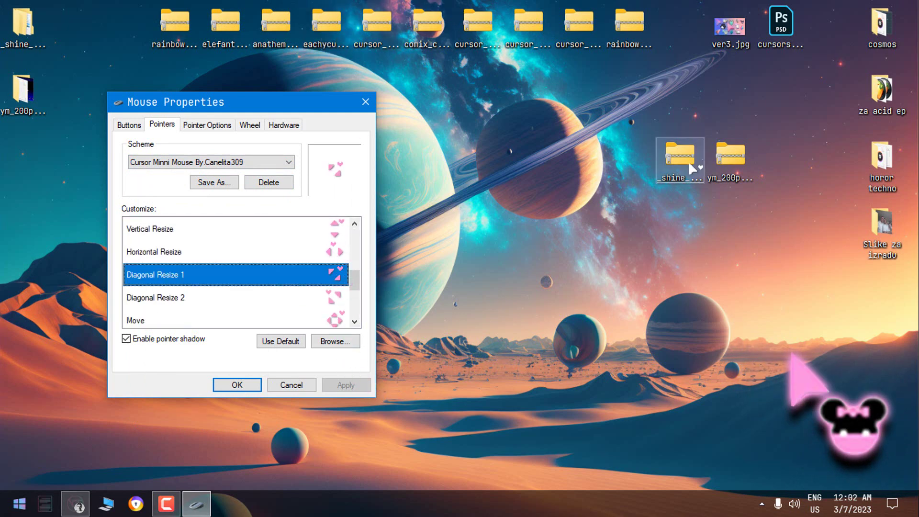
{"action": "right_click", "coordinate": [528, 180]}
{"action": "left_click", "coordinate": [463, 216]}
{"action": "left_click_drag", "start_coordinate": [354, 284], "coordinate": [356, 240]}
{"action": "left_click", "coordinate": [325, 275]}
Switch the pointer scheme to Cursor Osito Neon and apply it
{"action": "left_click", "coordinate": [255, 161]}
{"action": "left_click", "coordinate": [242, 184]}
{"action": "left_click", "coordinate": [349, 383]}
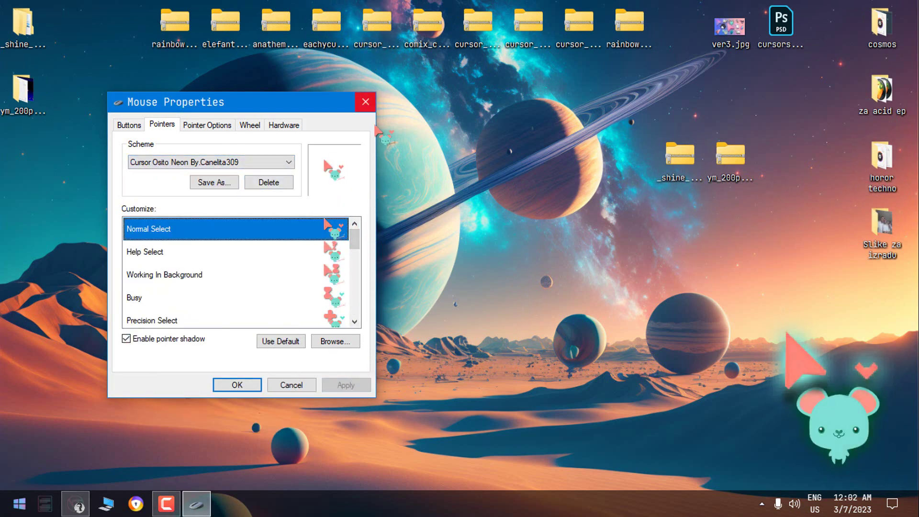
Preview the Help Select and Link Select pointers of the Cursor Osito Neon scheme
{"action": "left_click", "coordinate": [341, 254]}
{"action": "left_click_drag", "start_coordinate": [354, 243], "coordinate": [357, 310]}
{"action": "left_click", "coordinate": [331, 250]}
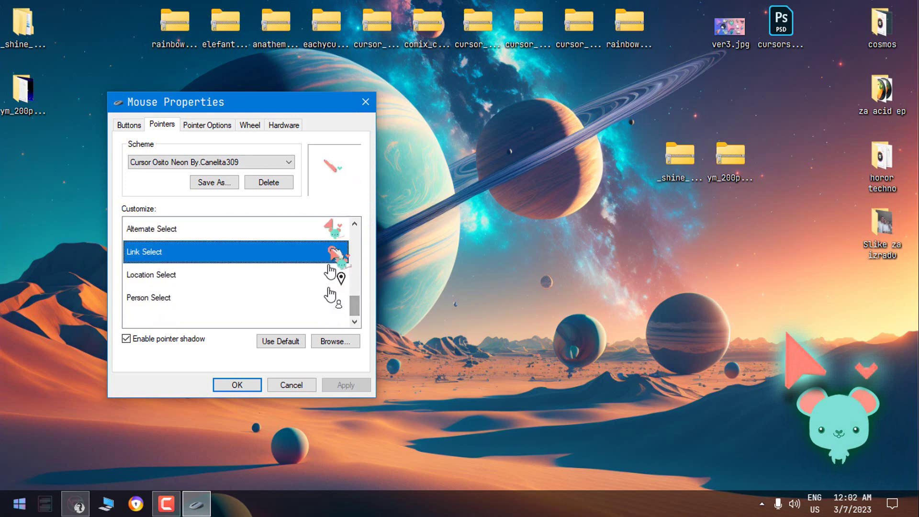
Apply the Lila Molang pointer scheme and preview its individual pointers through Link Select
{"action": "left_click", "coordinate": [279, 161]}
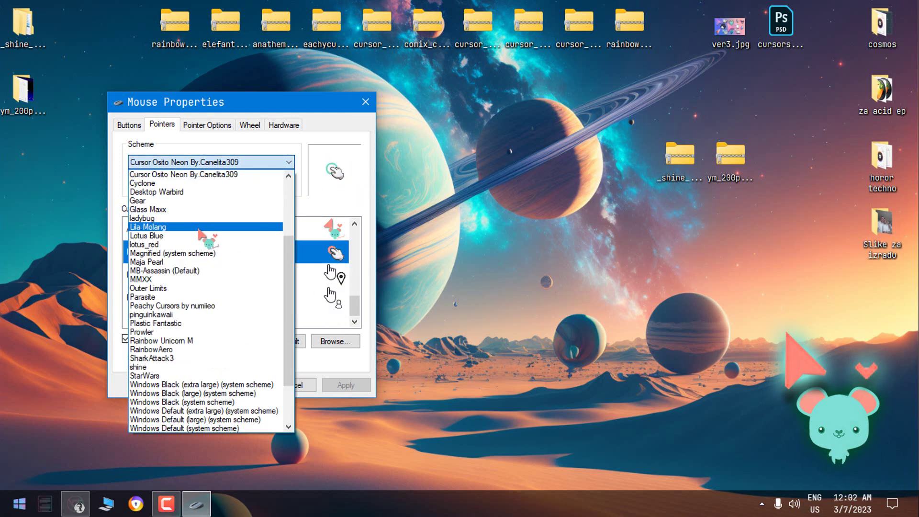
{"action": "left_click", "coordinate": [201, 235]}
{"action": "mouse_move", "coordinate": [355, 304]}
{"action": "left_mouse_down"}
{"action": "mouse_move", "coordinate": [353, 226]}
{"action": "mouse_move", "coordinate": [364, 279]}
{"action": "mouse_move", "coordinate": [358, 230]}
{"action": "mouse_move", "coordinate": [358, 302]}
{"action": "left_mouse_up"}
{"action": "left_click", "coordinate": [337, 228]}
{"action": "left_click", "coordinate": [337, 253]}
{"action": "left_click", "coordinate": [334, 275]}
{"action": "left_click", "coordinate": [334, 292]}
{"action": "left_click", "coordinate": [337, 252]}
{"action": "left_click", "coordinate": [337, 274]}
{"action": "left_click", "coordinate": [338, 298]}
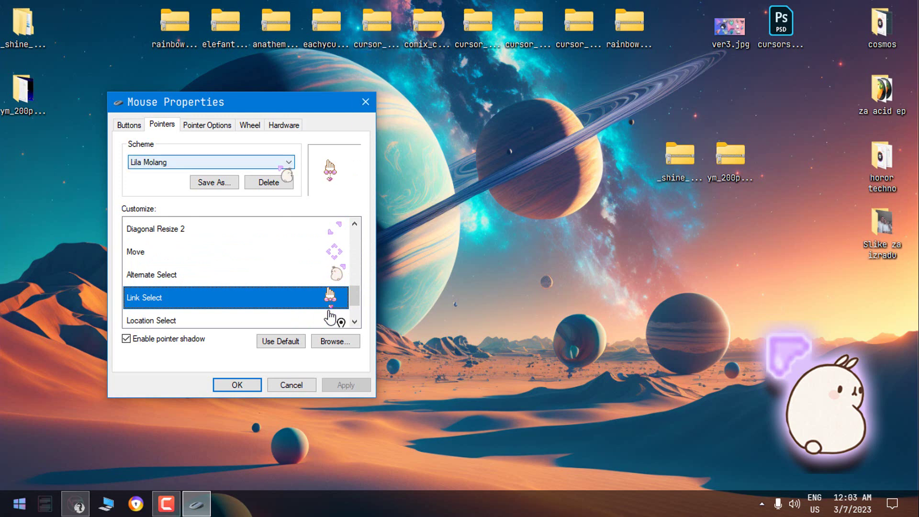
Switch the pointer scheme to Peachy Cursors and apply it
{"action": "left_click", "coordinate": [280, 166]}
{"action": "left_click", "coordinate": [206, 254]}
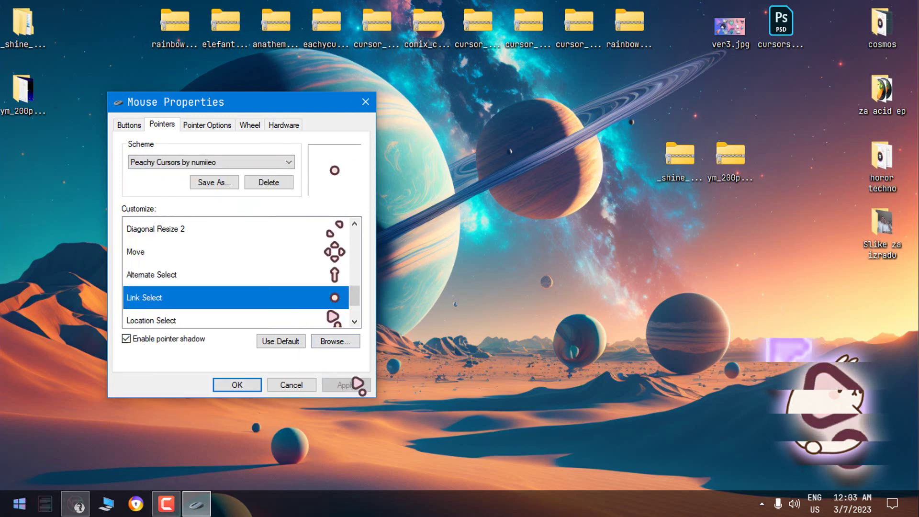
{"action": "left_click", "coordinate": [353, 383]}
Preview the Working In Background and Busy pointers of the Peachy Cursors scheme
{"action": "left_click_drag", "start_coordinate": [355, 303], "coordinate": [354, 235]}
{"action": "left_click", "coordinate": [337, 275]}
{"action": "left_click", "coordinate": [337, 276]}
{"action": "left_click", "coordinate": [337, 297]}
Apply the pinguinkawaii pointer scheme and try its arrow on the desktop
{"action": "left_click", "coordinate": [211, 162]}
{"action": "left_click", "coordinate": [158, 259]}
{"action": "left_click", "coordinate": [346, 385]}
{"action": "left_click", "coordinate": [238, 165]}
{"action": "left_click", "coordinate": [238, 165]}
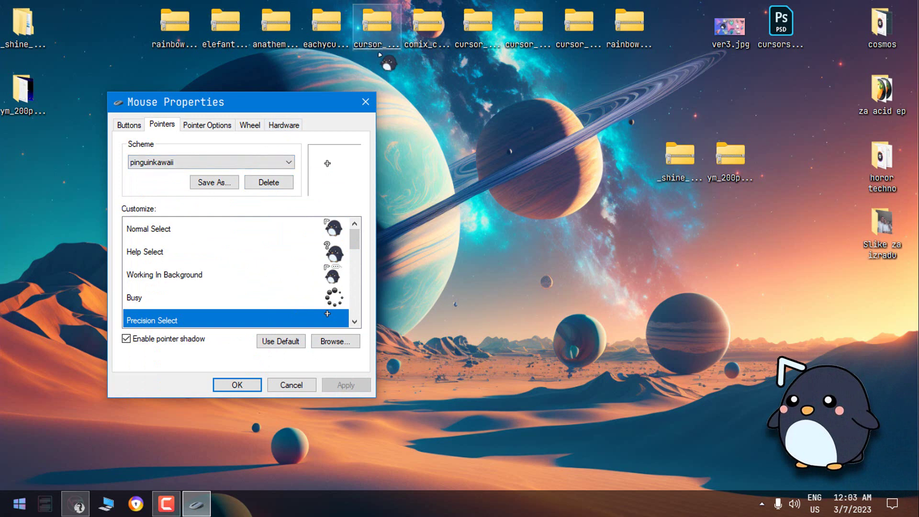
{"action": "right_click", "coordinate": [411, 96]}
Switch the pointer scheme to Rainbow Unicorn M and apply it
{"action": "left_click", "coordinate": [266, 163]}
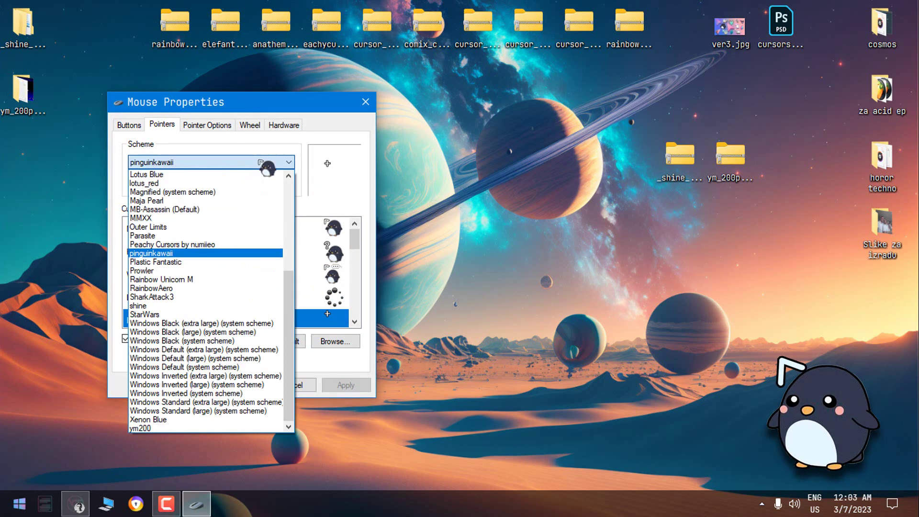
{"action": "left_click", "coordinate": [211, 287]}
{"action": "left_click", "coordinate": [346, 385]}
Preview the individual pointers of the Rainbow Unicorn M scheme, from Normal Select through Link Select
{"action": "key", "text": "Up"}
{"action": "key", "text": "Up"}
{"action": "key", "text": "Up"}
{"action": "key", "text": "Up"}
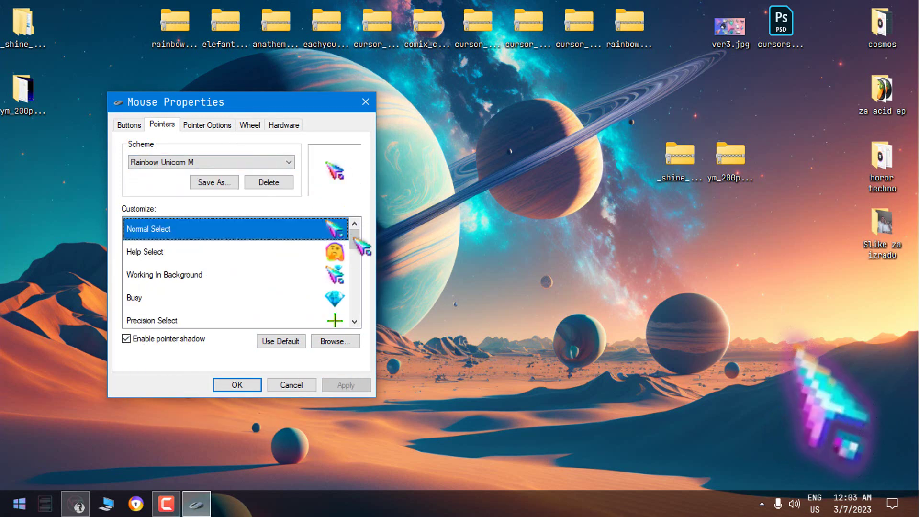
{"action": "key", "text": "Down"}
{"action": "key", "text": "Down"}
{"action": "key", "text": "Down"}
{"action": "key", "text": "Down"}
{"action": "key", "text": "Down"}
{"action": "key", "text": "Down"}
{"action": "key", "text": "Down"}
{"action": "key", "text": "Down"}
{"action": "key", "text": "Down"}
{"action": "key", "text": "Down"}
{"action": "key", "text": "Down"}
{"action": "key", "text": "Down"}
{"action": "key", "text": "Down"}
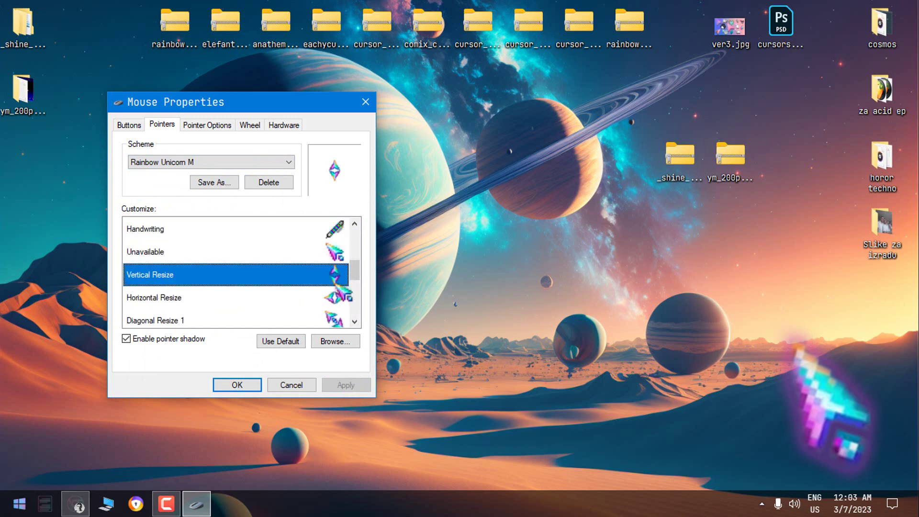
{"action": "key", "text": "Down"}
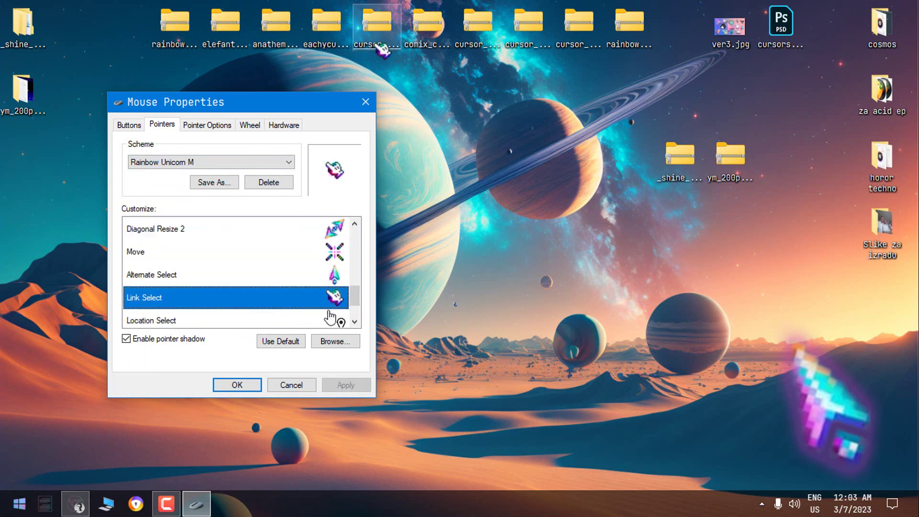
Switch the pointer scheme to RainbowAero and apply it
{"action": "left_click", "coordinate": [249, 162]}
{"action": "left_click", "coordinate": [194, 289]}
{"action": "left_click", "coordinate": [346, 382]}
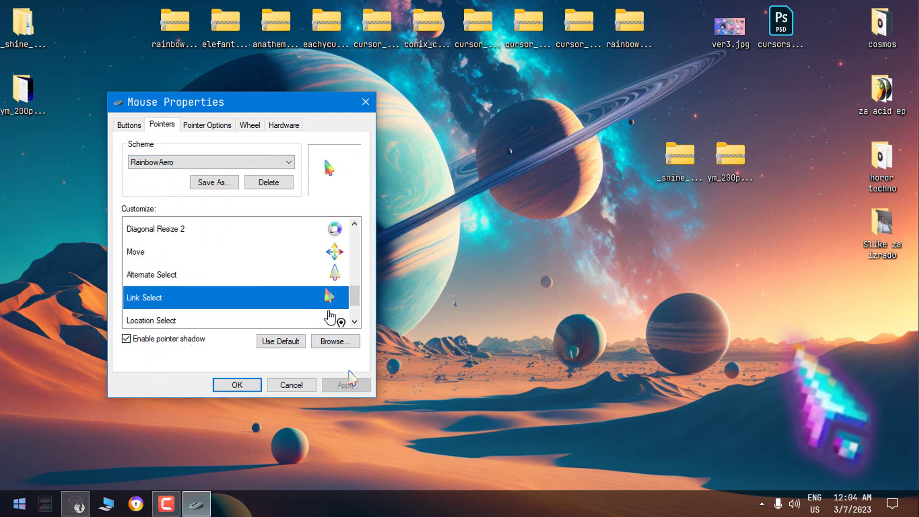
Preview the individual pointers of the RainbowAero scheme, from Normal Select through Alternate Select
{"action": "left_click_drag", "start_coordinate": [354, 296], "coordinate": [355, 182]}
{"action": "left_click", "coordinate": [336, 231]}
{"action": "left_click", "coordinate": [335, 251]}
{"action": "left_click", "coordinate": [338, 274]}
{"action": "left_click_drag", "start_coordinate": [355, 232], "coordinate": [359, 264]}
{"action": "left_click_drag", "start_coordinate": [337, 275], "coordinate": [361, 292]}
{"action": "left_click", "coordinate": [336, 253]}
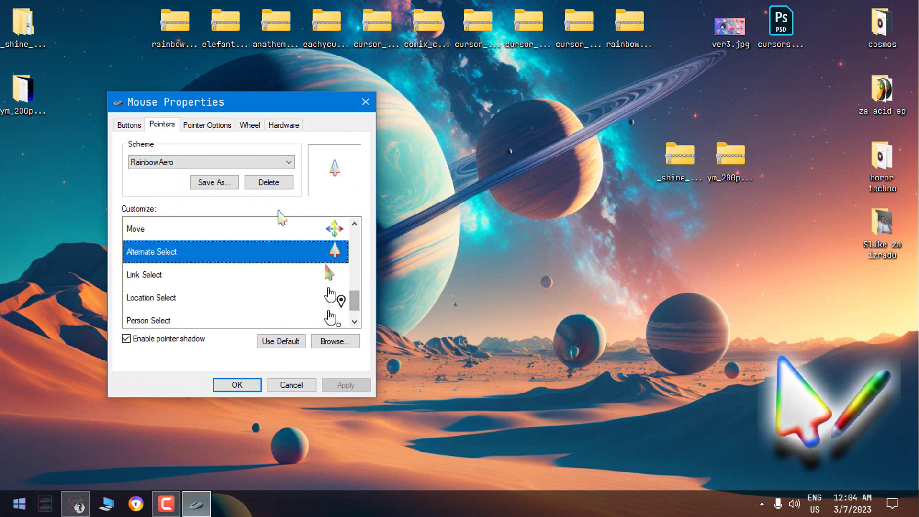
Switch the pointer scheme to shine and apply it
{"action": "left_click", "coordinate": [256, 164]}
{"action": "left_click", "coordinate": [213, 307]}
{"action": "left_click", "coordinate": [344, 384]}
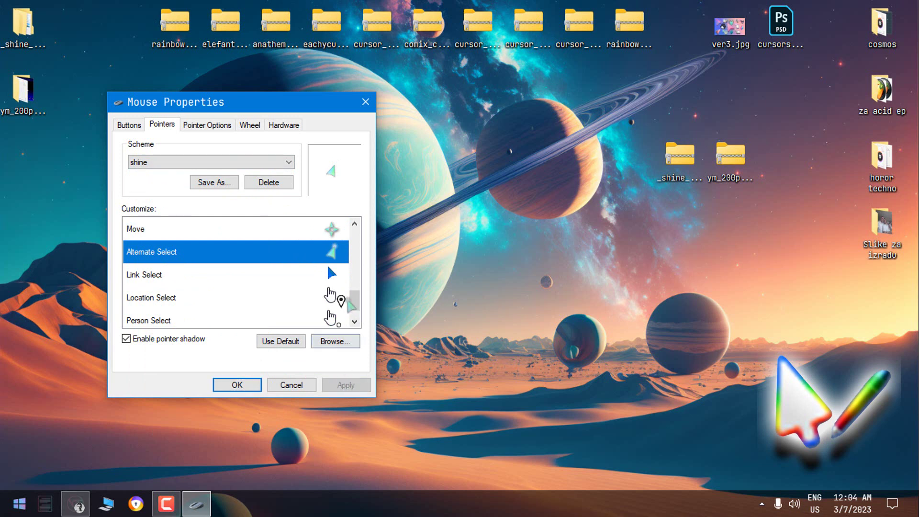
Preview the shine scheme's pointers, including Alternate Select, Normal Select and Busy
{"action": "left_click", "coordinate": [332, 296]}
{"action": "mouse_move", "coordinate": [353, 300]}
{"action": "left_mouse_down"}
{"action": "mouse_move", "coordinate": [355, 279]}
{"action": "mouse_move", "coordinate": [358, 300]}
{"action": "left_mouse_up"}
{"action": "left_click", "coordinate": [331, 247]}
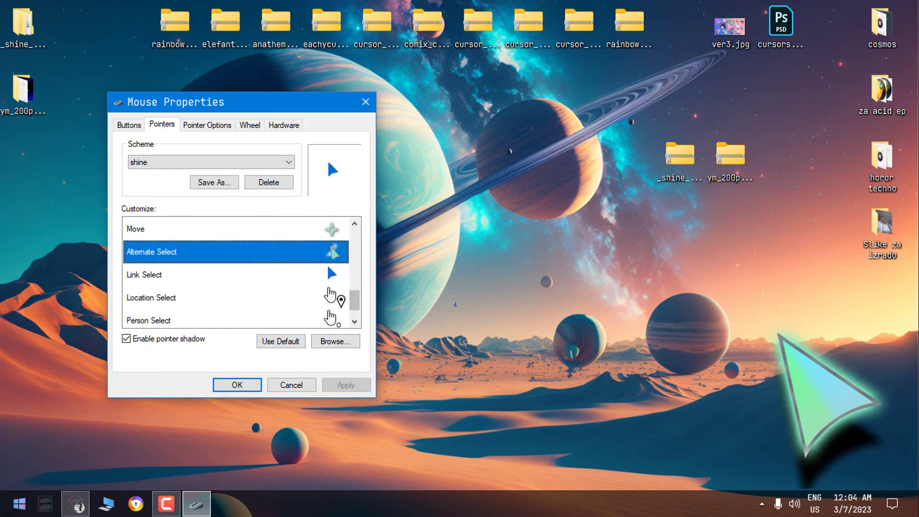
{"action": "scroll", "coordinate": [331, 265], "scroll_direction": "up", "scroll_amount": 4}
{"action": "left_click", "coordinate": [334, 256]}
{"action": "left_click", "coordinate": [339, 230]}
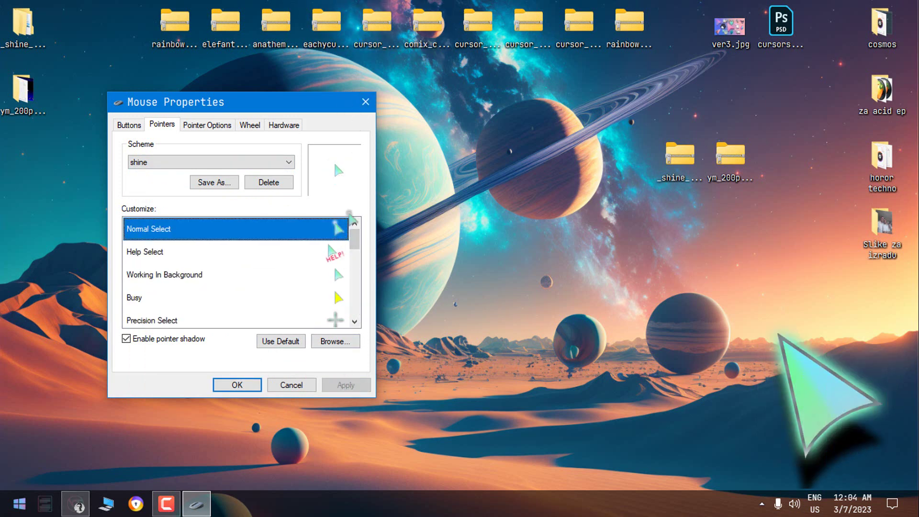
{"action": "left_click", "coordinate": [337, 296]}
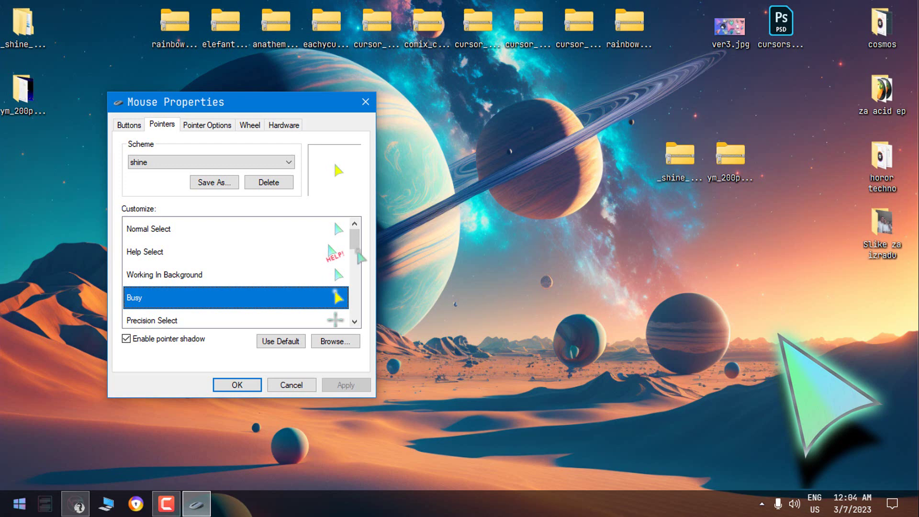
Switch the pointer scheme to ym200 and apply it
{"action": "left_click", "coordinate": [267, 162]}
{"action": "left_click", "coordinate": [153, 431]}
{"action": "left_click", "coordinate": [346, 385]}
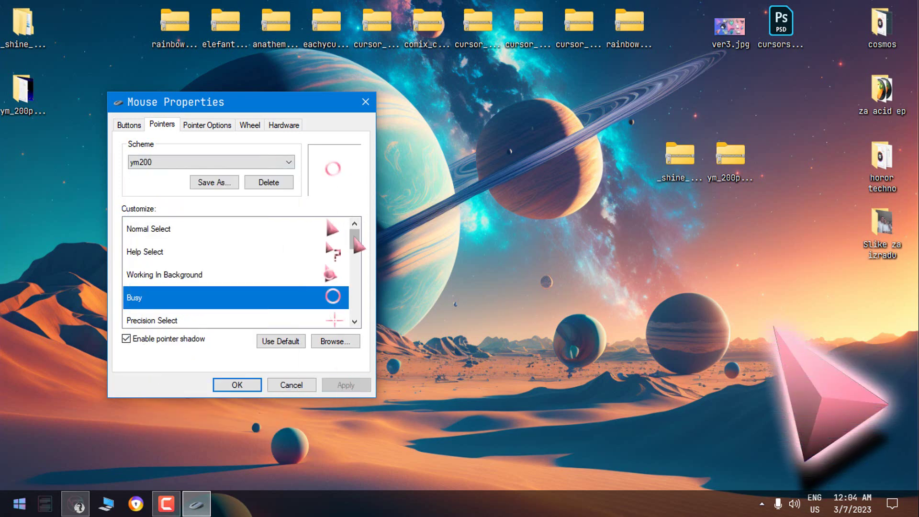
Preview the individual pointers of the ym200 scheme, ending on Normal Select
{"action": "mouse_move", "coordinate": [354, 235]}
{"action": "left_mouse_down"}
{"action": "mouse_move", "coordinate": [368, 258]}
{"action": "mouse_move", "coordinate": [345, 297]}
{"action": "mouse_move", "coordinate": [359, 239]}
{"action": "left_mouse_up"}
{"action": "scroll", "coordinate": [340, 293], "scroll_direction": "up", "scroll_amount": 1}
{"action": "left_click", "coordinate": [336, 290]}
{"action": "left_click", "coordinate": [338, 236]}
{"action": "scroll", "coordinate": [333, 251], "scroll_direction": "up", "scroll_amount": 1}
{"action": "scroll", "coordinate": [320, 267], "scroll_direction": "down", "scroll_amount": 2}
{"action": "scroll", "coordinate": [322, 268], "scroll_direction": "down", "scroll_amount": 1}
{"action": "left_click", "coordinate": [331, 253]}
{"action": "left_click", "coordinate": [333, 230]}
Apply the pinguinkawaii pointer scheme again and close the mouse settings with the change accepted
{"action": "left_click", "coordinate": [242, 163]}
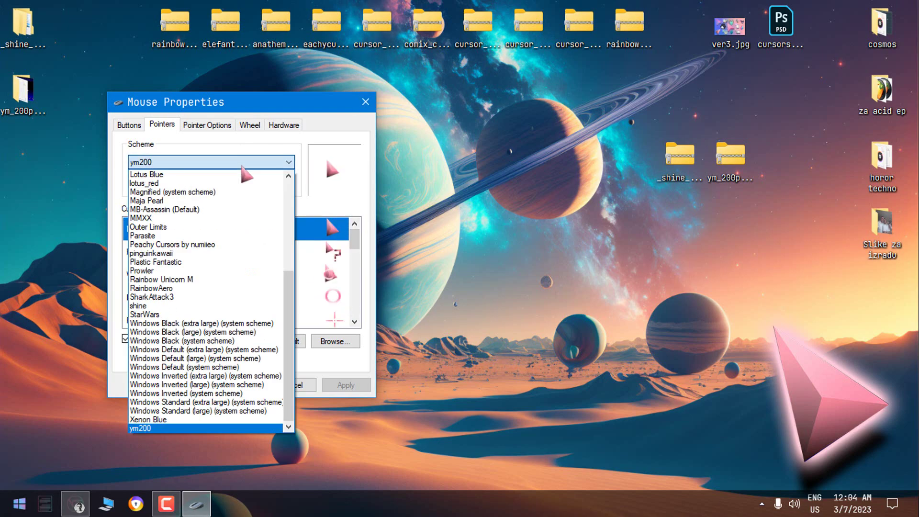
{"action": "left_click", "coordinate": [151, 253]}
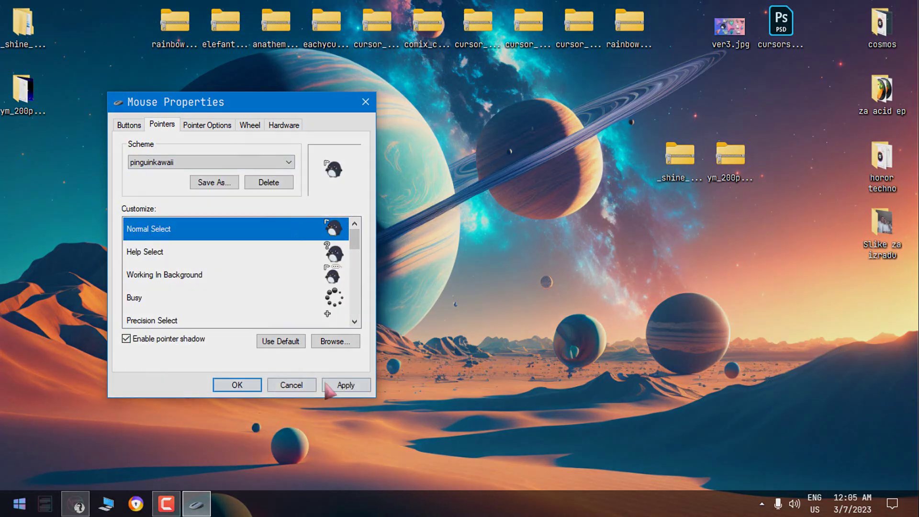
{"action": "left_click", "coordinate": [327, 385]}
{"action": "left_click", "coordinate": [237, 385]}
{"action": "right_click", "coordinate": [140, 181]}
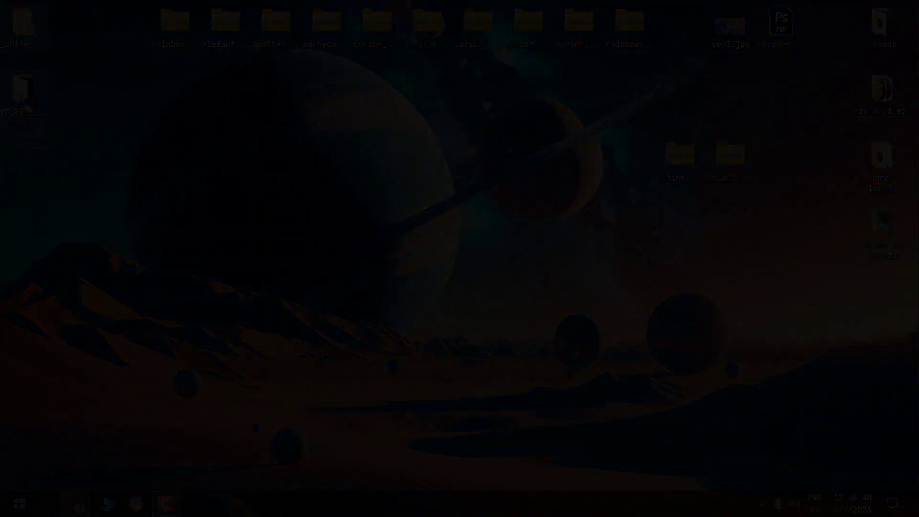